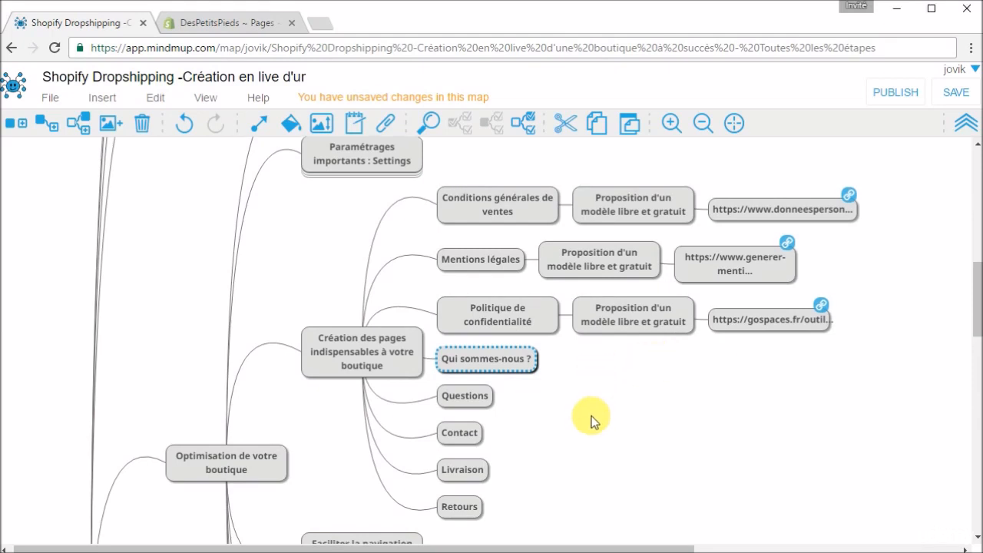
- Switch from the mind map to the Shopify admin and start a new page titled "Qui sommes-nous ?"
scroll(591, 421, "down", 1)
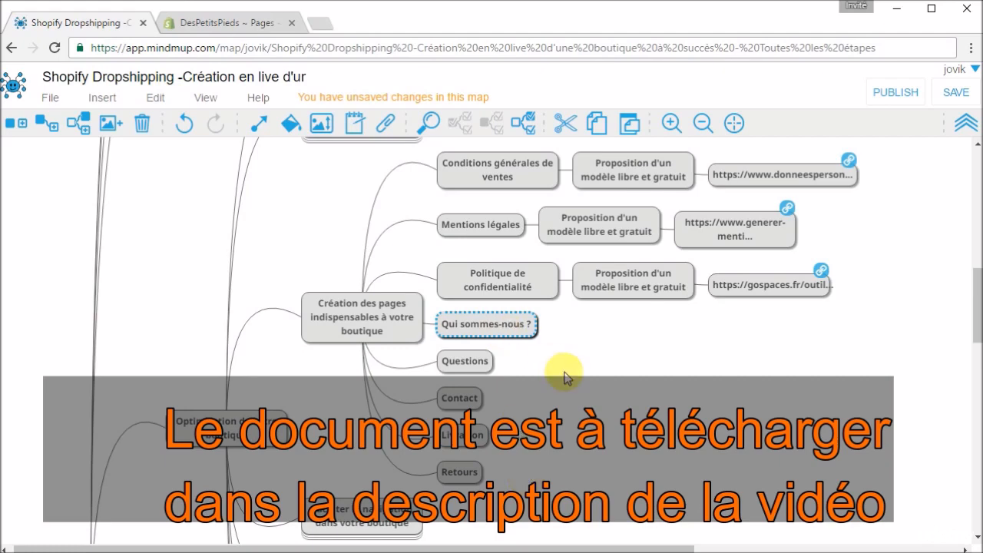
left_click(226, 24)
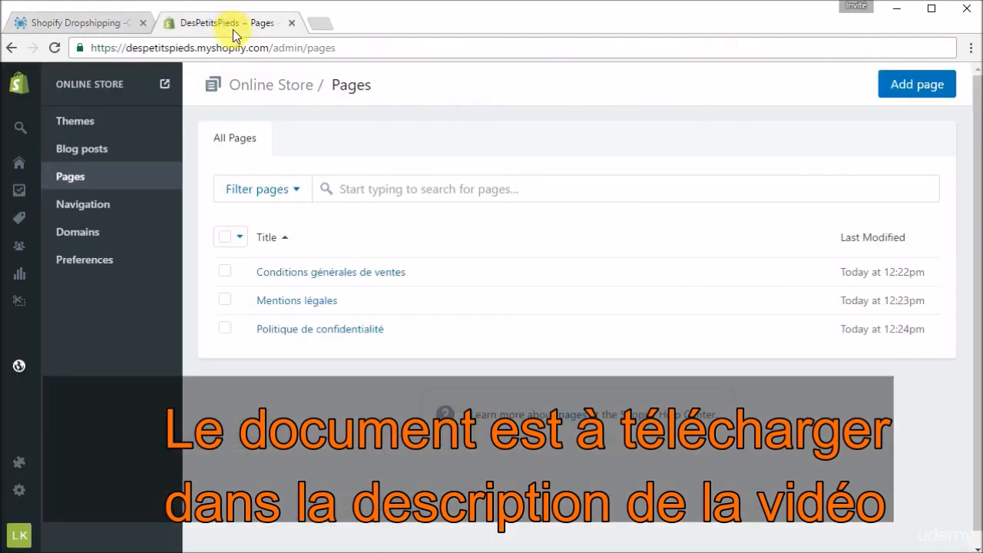
left_click(938, 89)
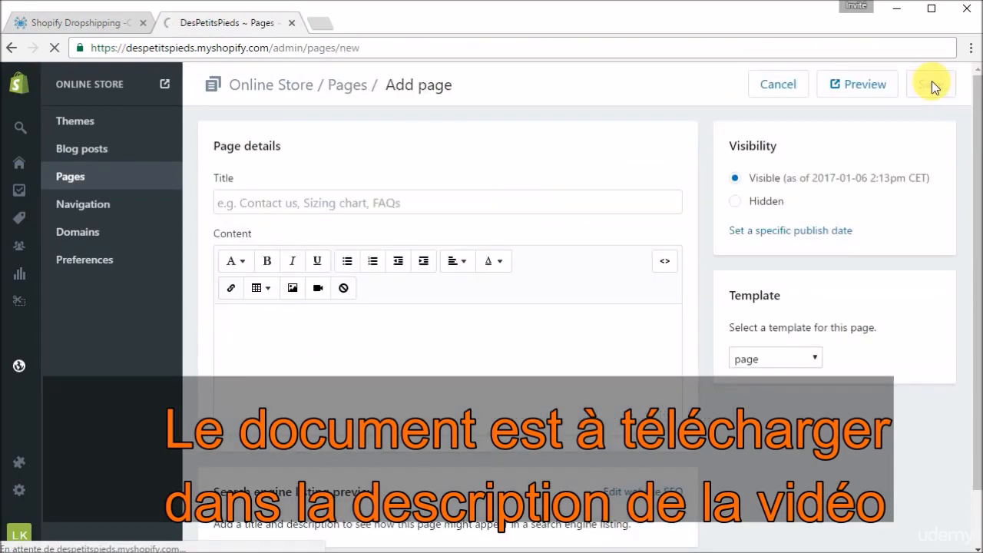
left_click(496, 204)
type("Qui")
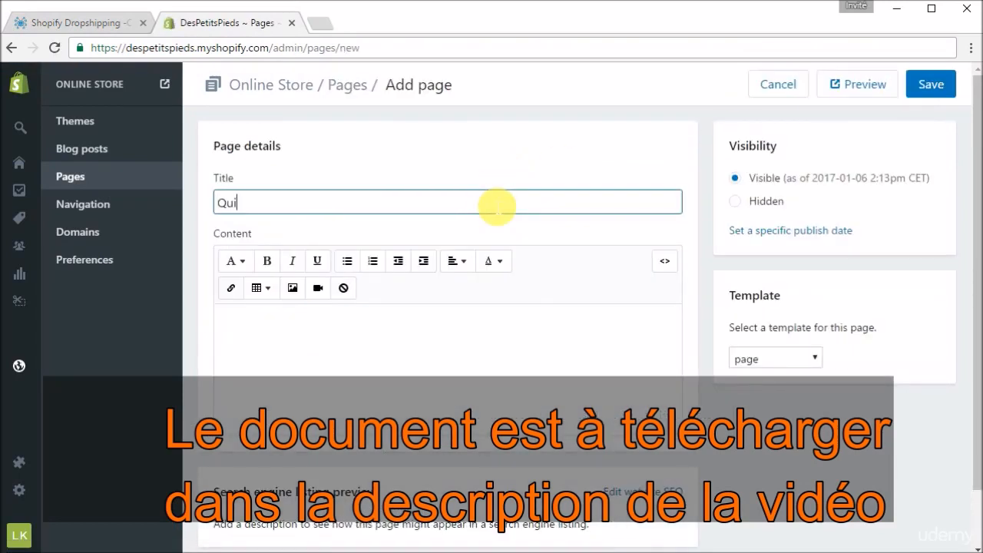
type(" sommes-nous ?")
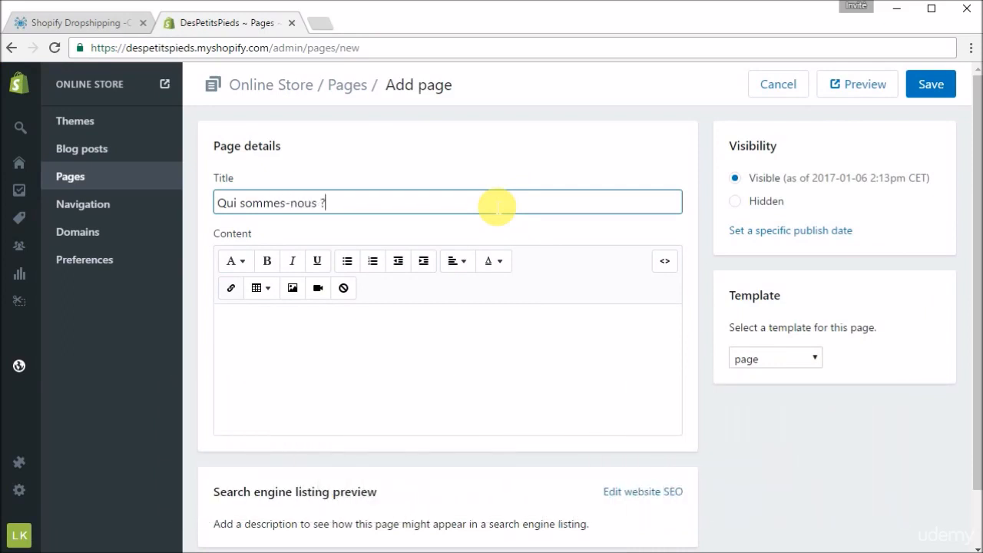
- Copy the paragraph under "Qui sommes-nous ?" from notifications.docx in Word into the content of the new Shopify page
left_click(480, 359)
left_click(896, 9)
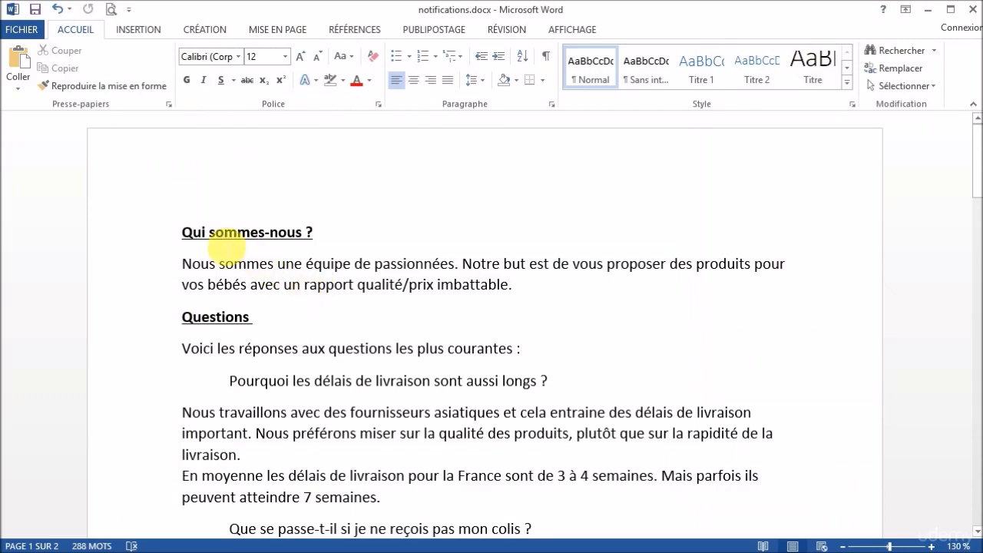
left_click_drag(516, 286, 199, 262)
key("ctrl+c")
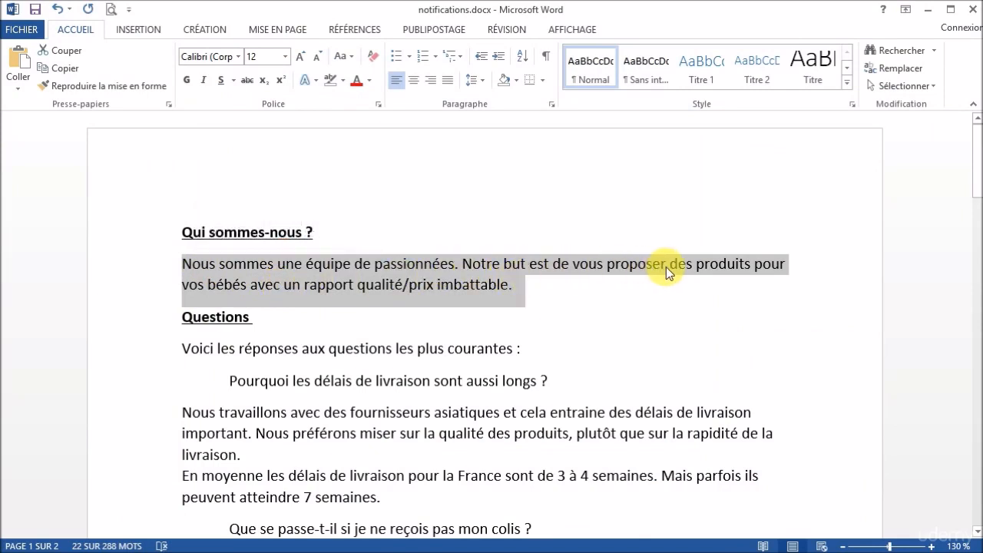
right_click(410, 288)
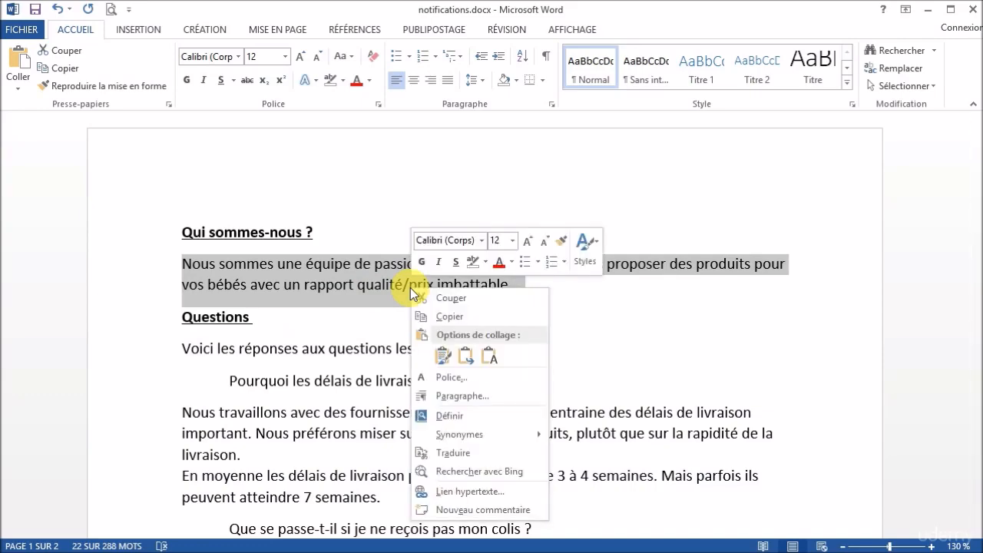
left_click(436, 314)
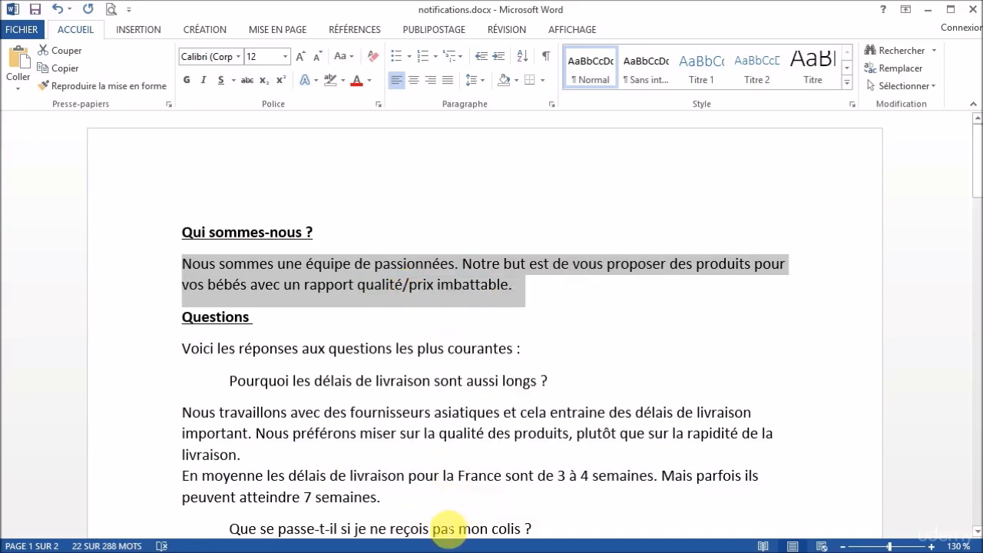
left_click(447, 552)
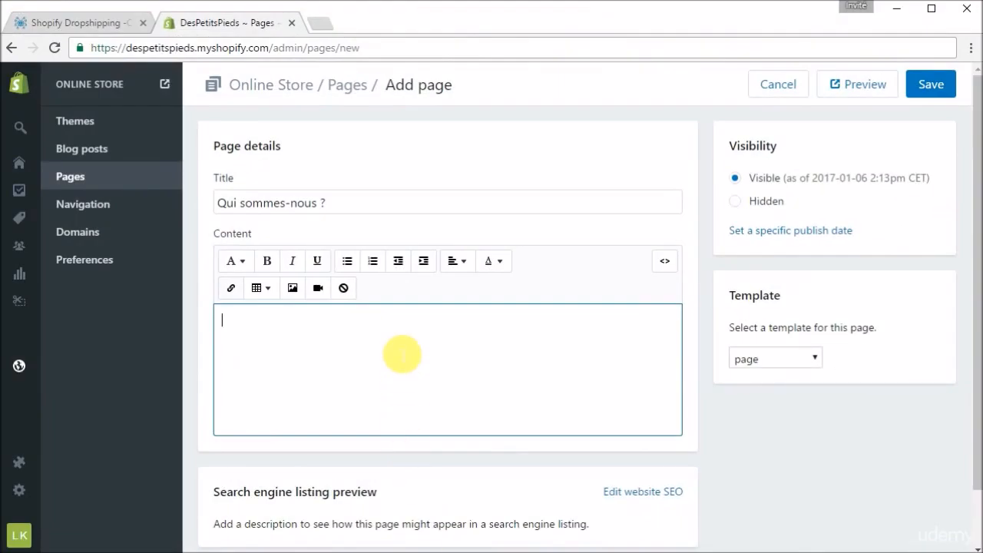
key("ctrl+v")
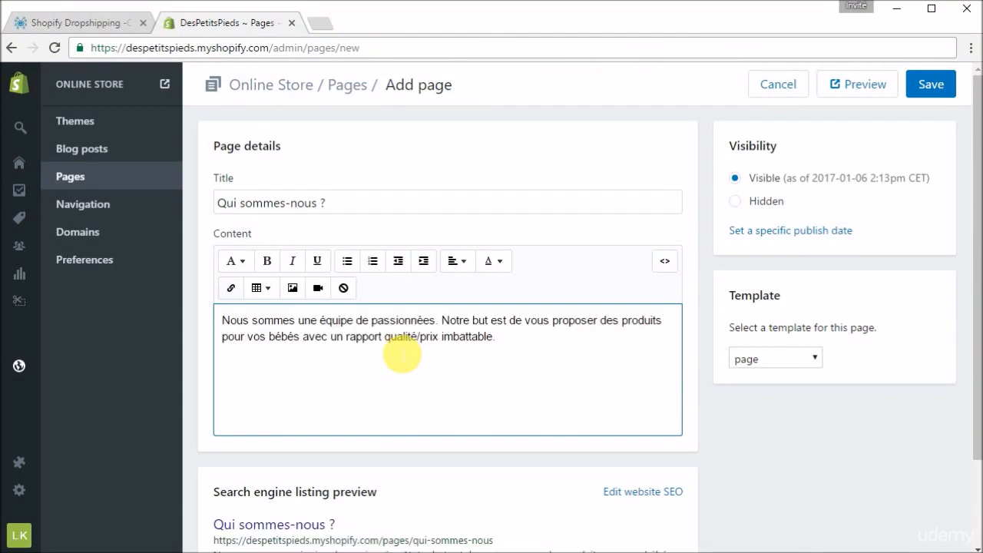
- Start a new paragraph at "Notre but est de vous proposer" in the content and save the page
left_click(349, 367)
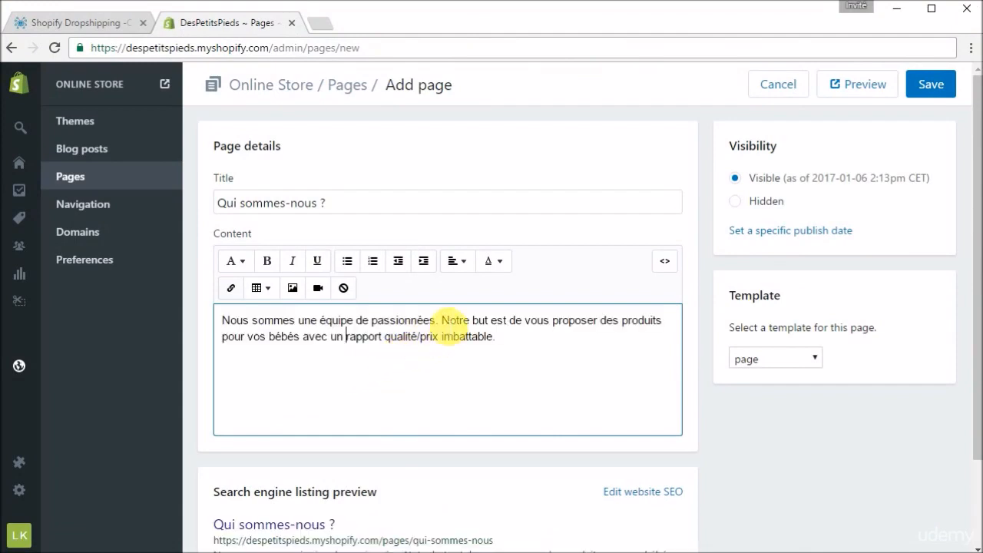
key("Return")
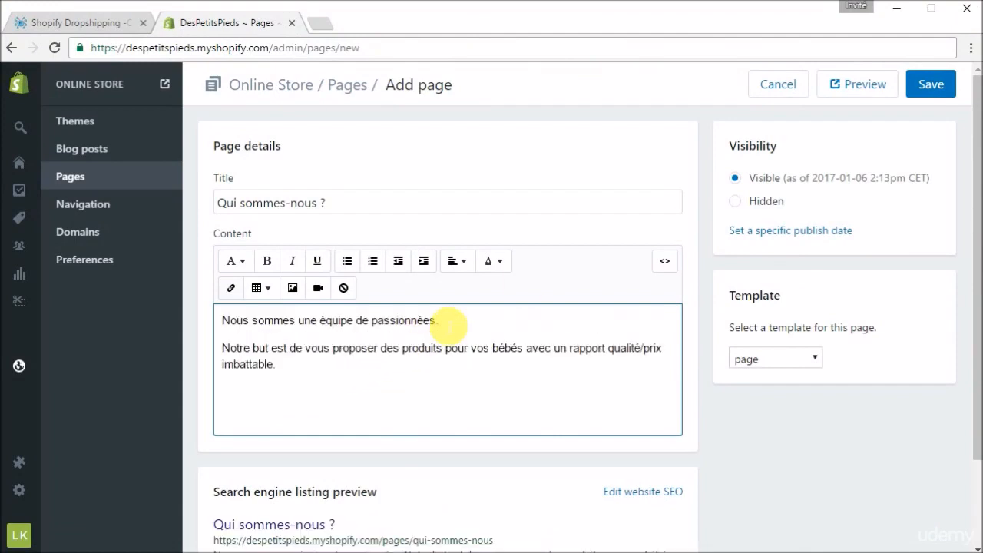
left_click(933, 86)
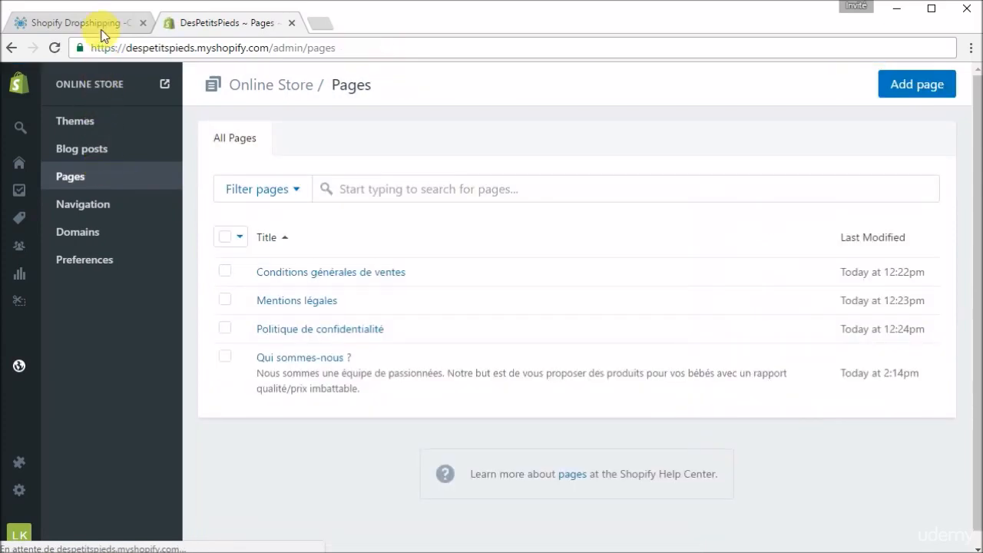
- Select the Questions topic in the MindMup map, then add another page titled "Questions" in Shopify
left_click(106, 24)
left_click(470, 362)
left_click(243, 26)
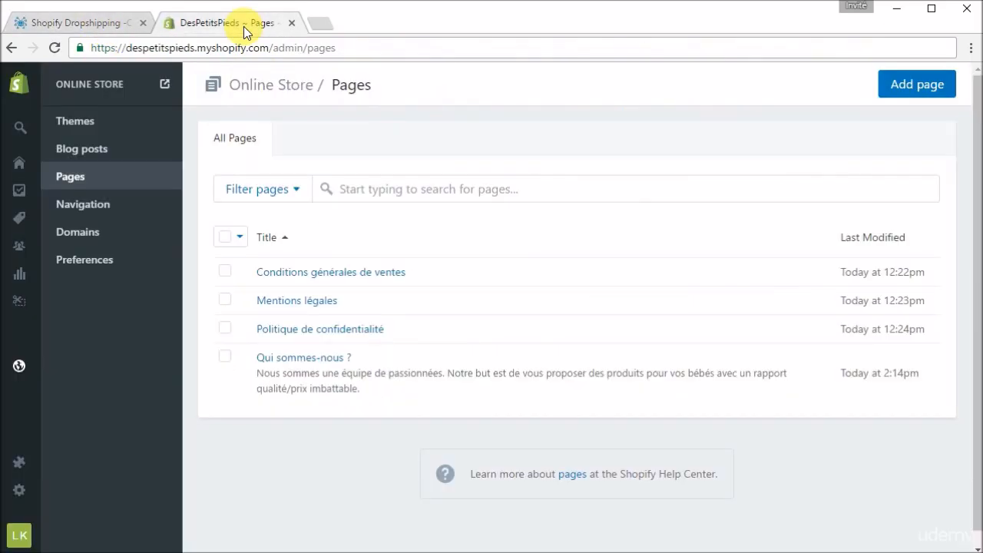
left_click(929, 87)
left_click(439, 209)
type("Questions")
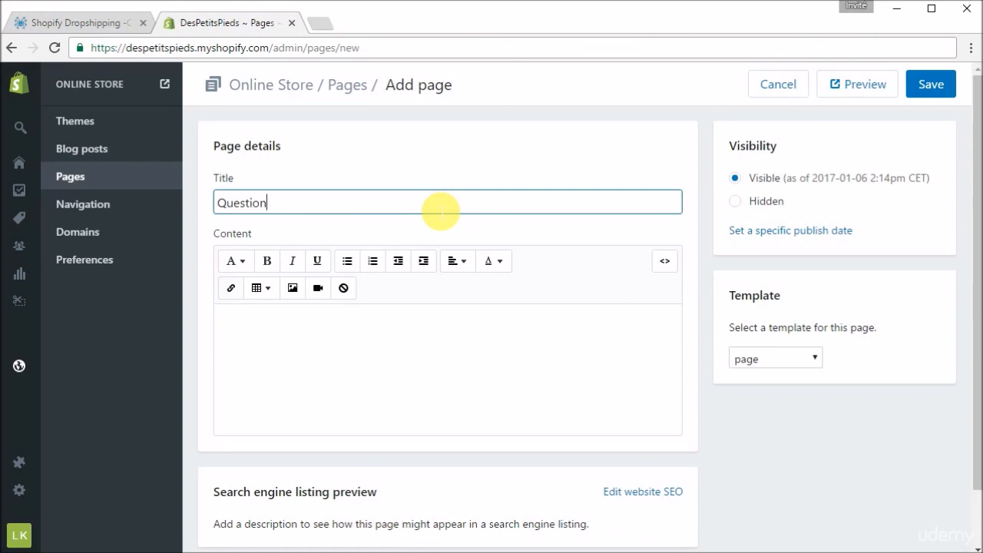
- Copy the Questions text from "Voici les réponses" through the contact e-mail in notifications.docx into the Shopify page content
left_click(446, 380)
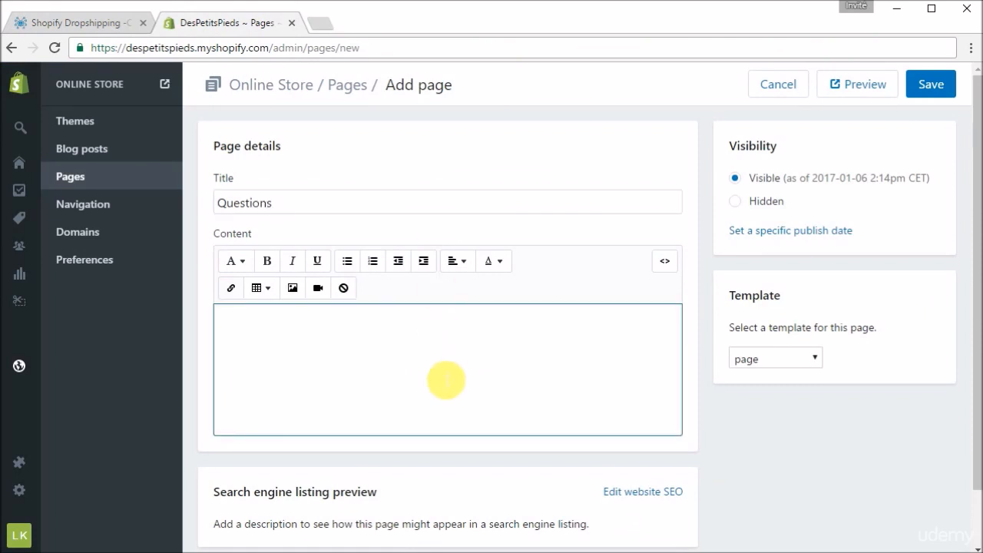
left_click(902, 12)
left_click(667, 330)
scroll(667, 330, "down", 2)
scroll(667, 333, "down", 2)
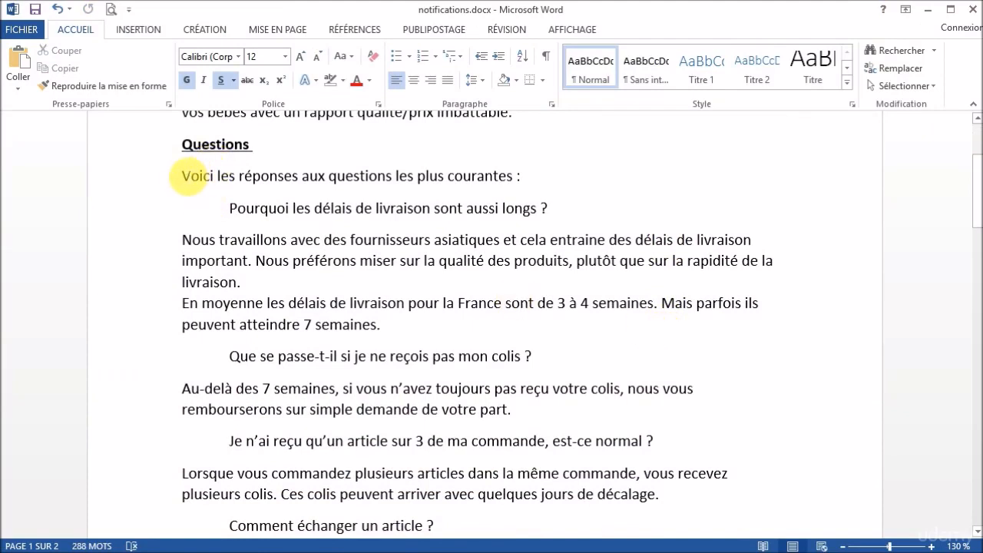
left_click_drag(185, 176, 432, 391)
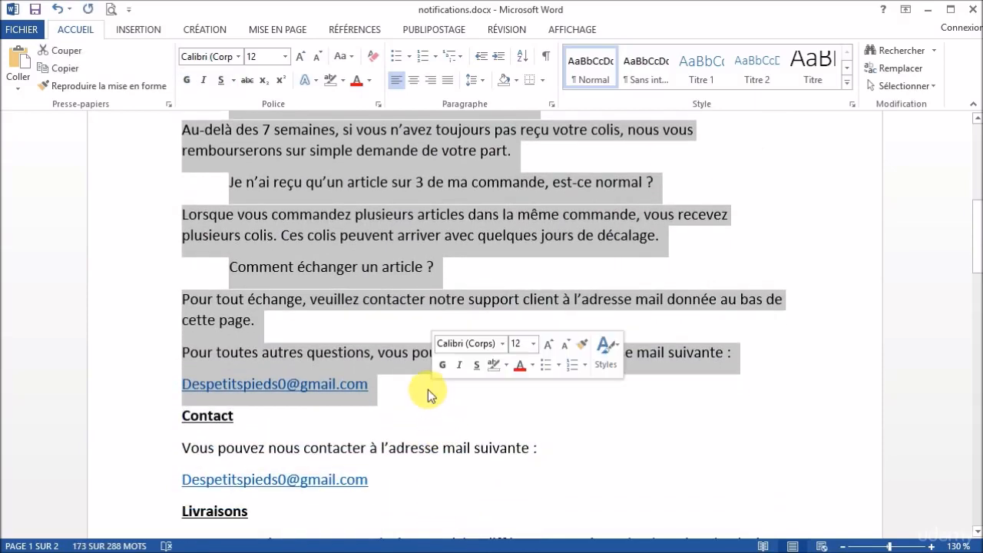
right_click(335, 240)
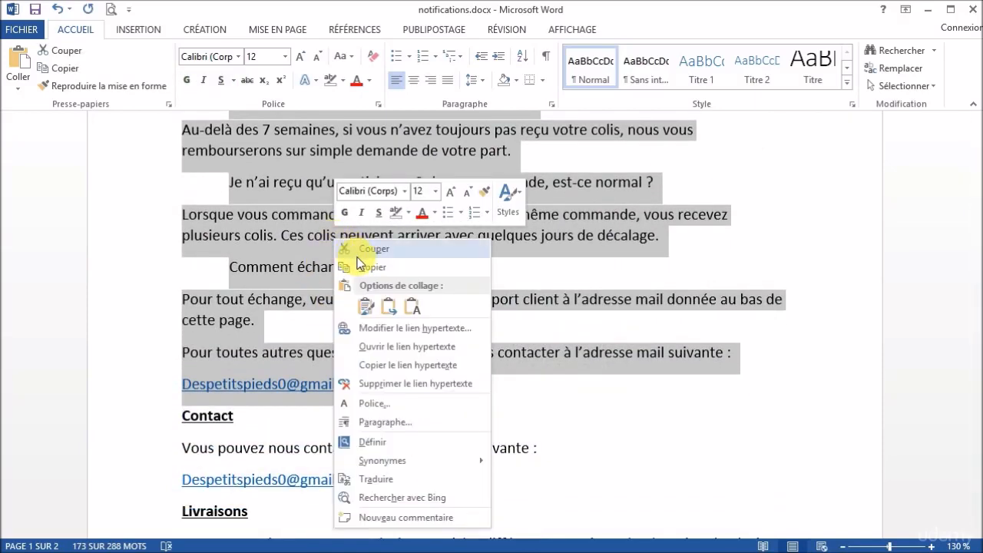
left_click(369, 266)
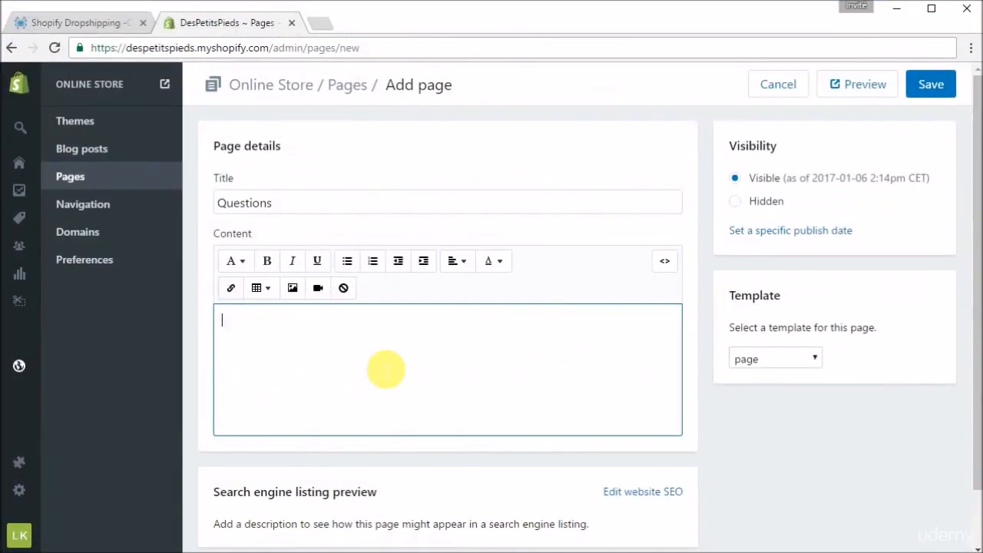
key("ctrl+v")
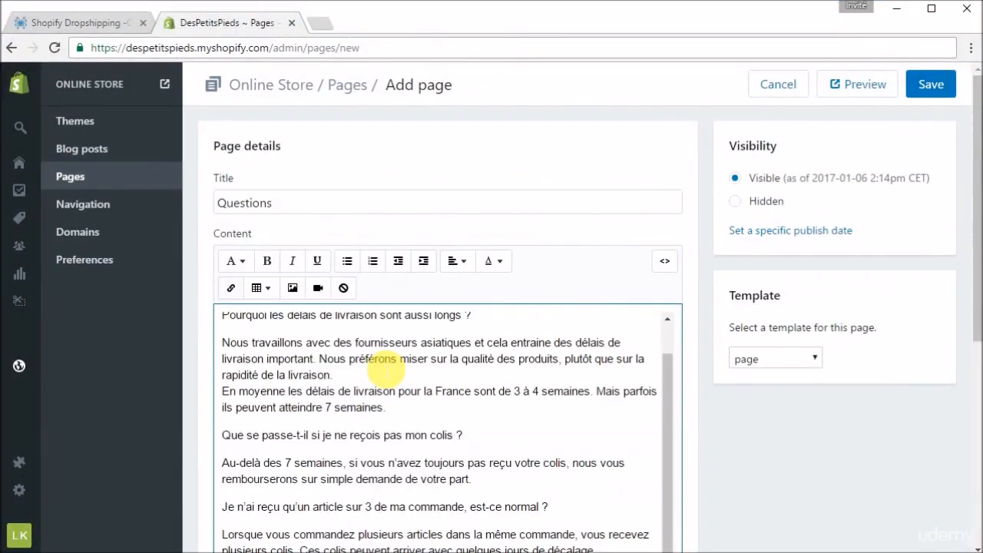
- Italicize the questions "Pourquoi les délais de livraison sont aussi longs ?" and "Que se passe-t-il si je ne reçois pas mon colis ?"
scroll(385, 372, "up", 1)
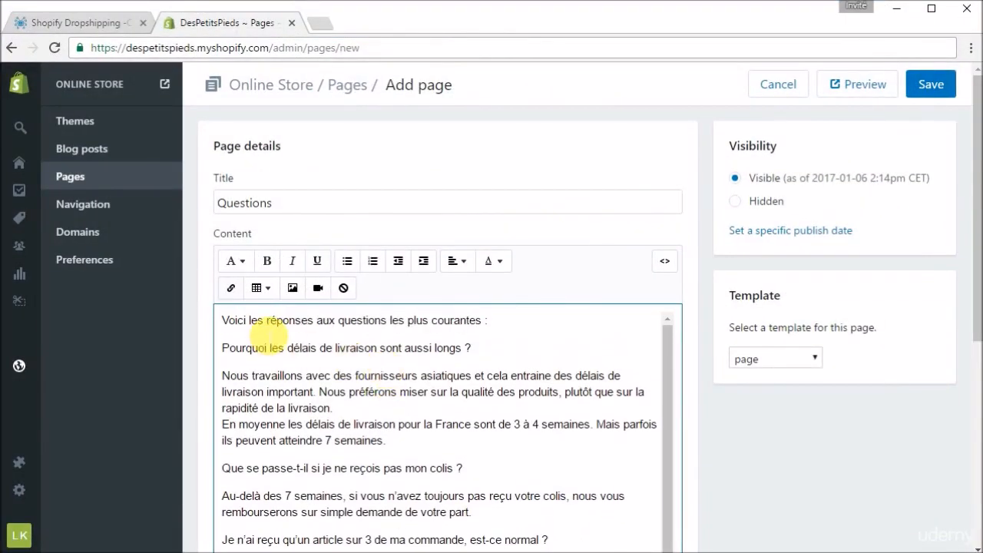
scroll(775, 460, "down", 2)
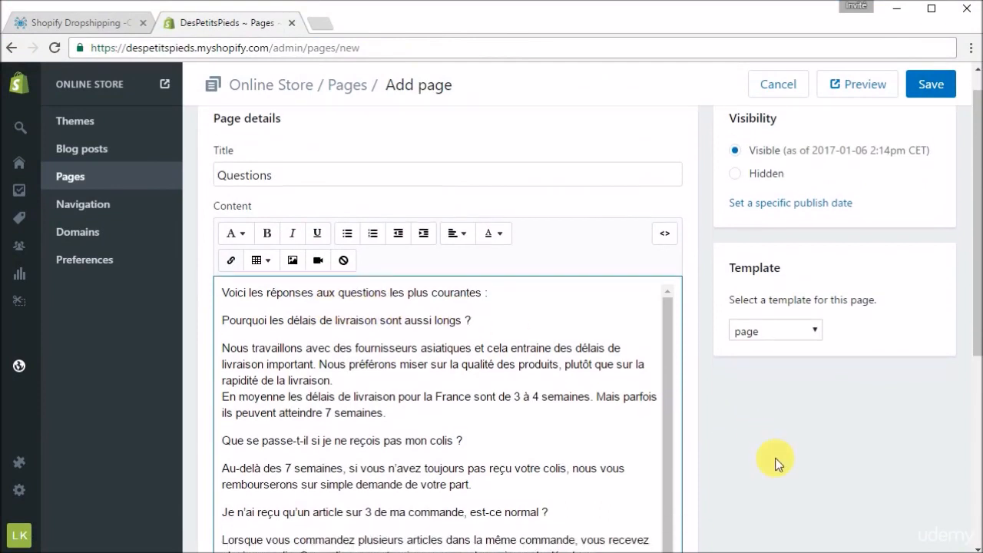
left_click_drag(486, 225, 220, 227)
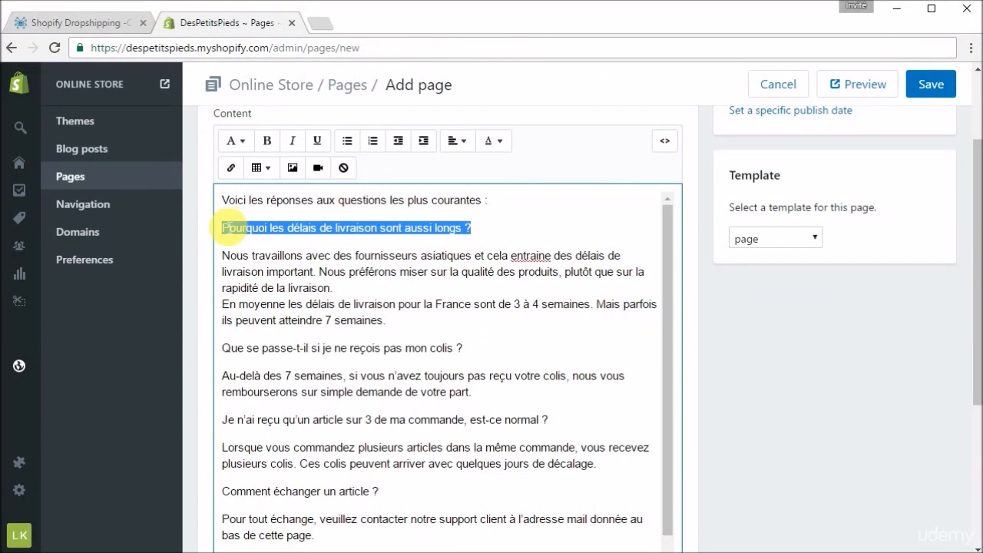
left_click(298, 141)
left_click(365, 271)
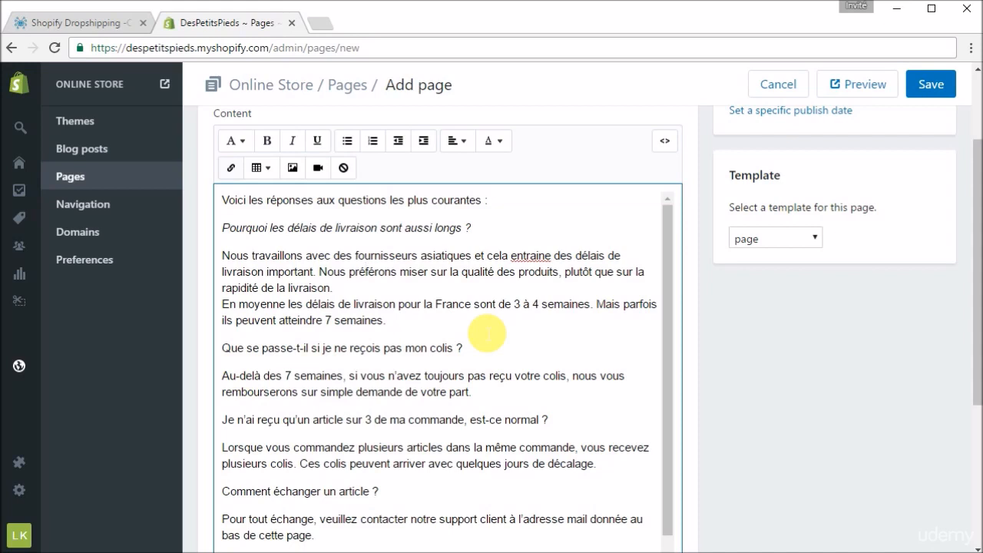
scroll(487, 332, "down", 1)
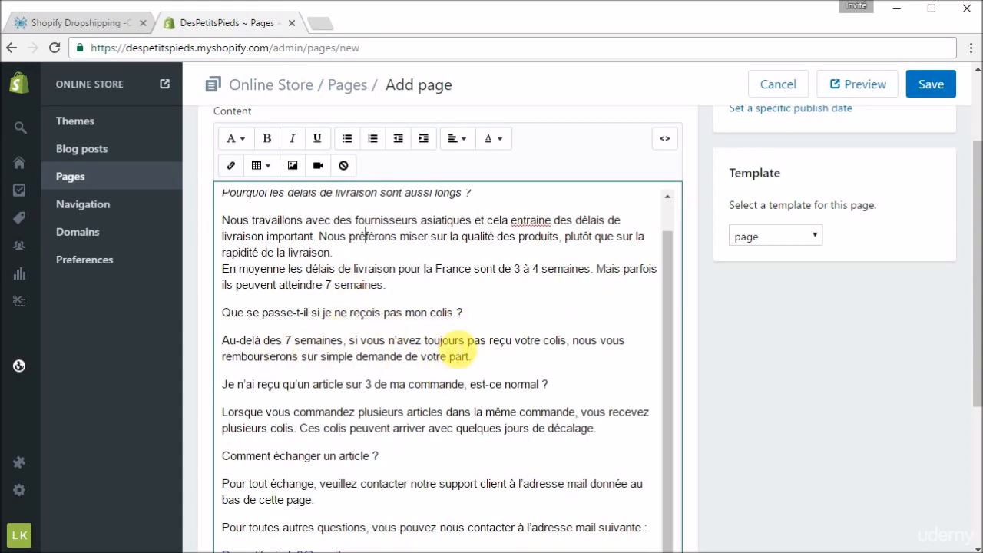
left_click_drag(473, 314, 220, 313)
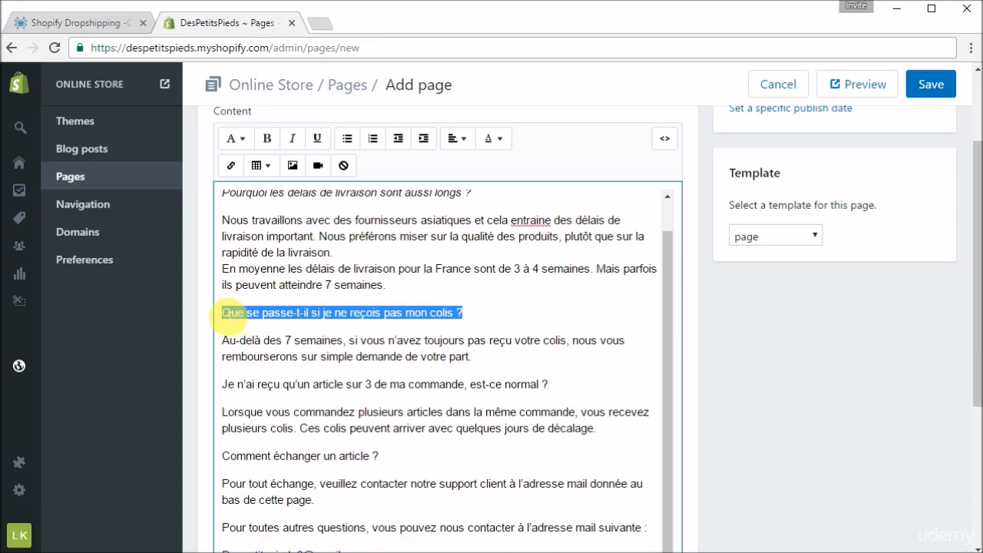
left_click(295, 141)
- Italicize the questions "Je n'ai reçu qu'un article sur 3 de ma commande, est-ce normal ?" and "Comment échanger un article ?"
scroll(452, 384, "down", 1)
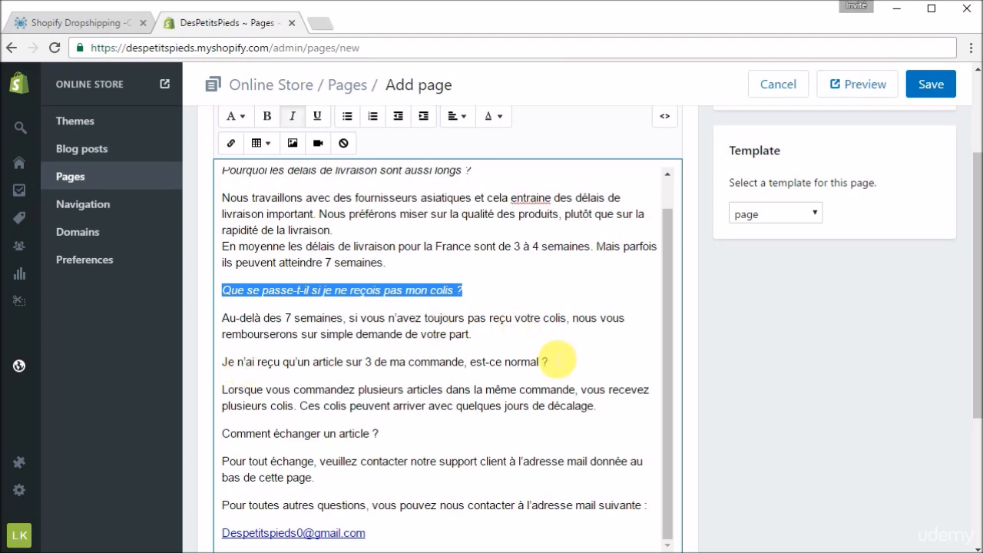
left_click_drag(550, 362, 223, 369)
left_click(292, 116)
left_click_drag(380, 433, 230, 433)
left_click(291, 116)
left_click(469, 364)
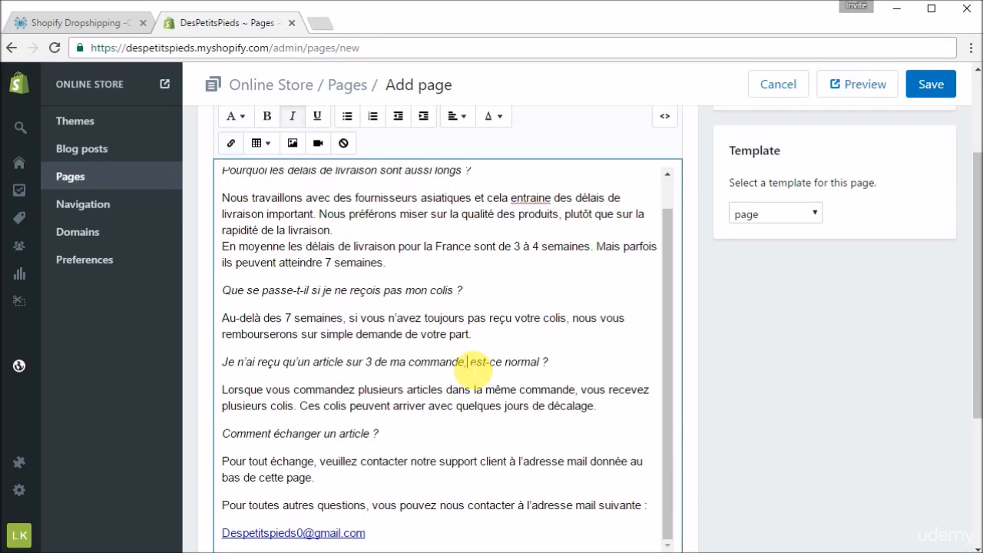
- Review the content down to the contact e-mail and save the Questions page
scroll(520, 509, "down", 2)
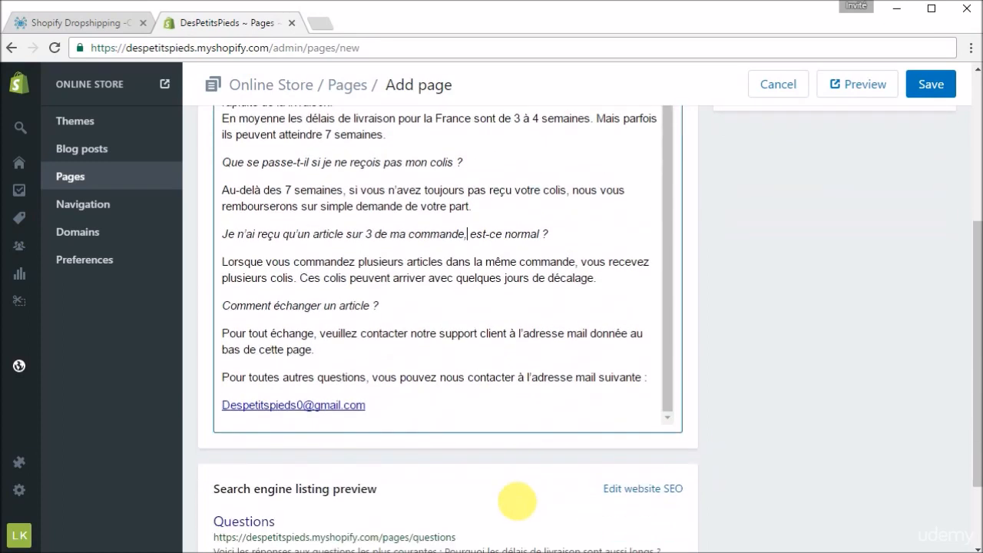
left_click_drag(373, 404, 230, 410)
left_click(441, 301)
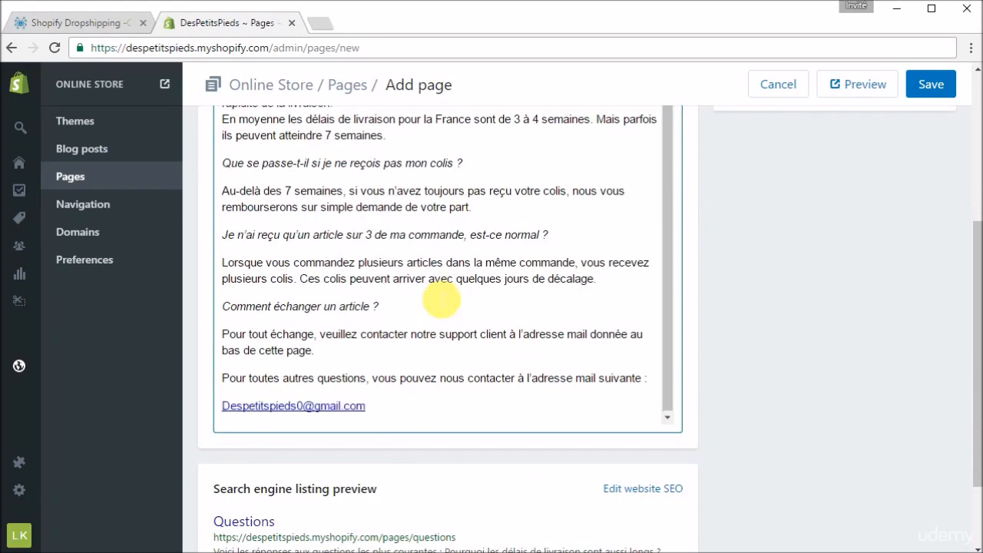
scroll(441, 301, "up", 5)
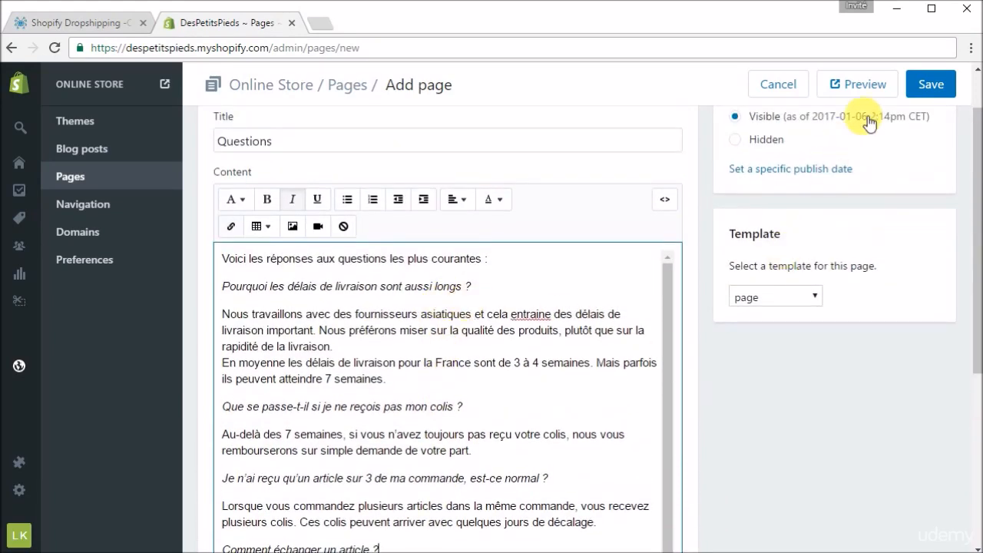
left_click(931, 84)
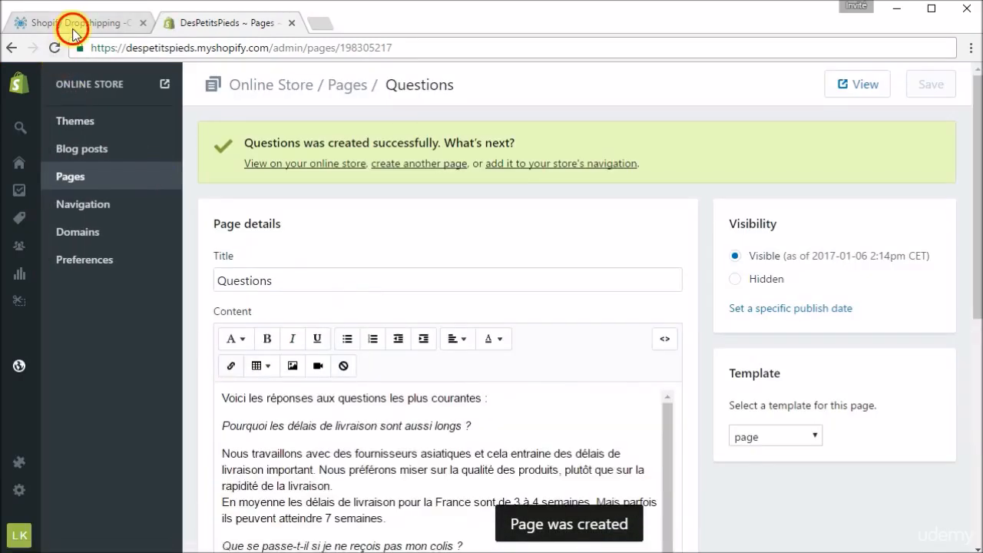
- Select the Contact topic in the MindMup map, and create a new Shopify page titled "Contact"
left_click(73, 30)
left_click(482, 402)
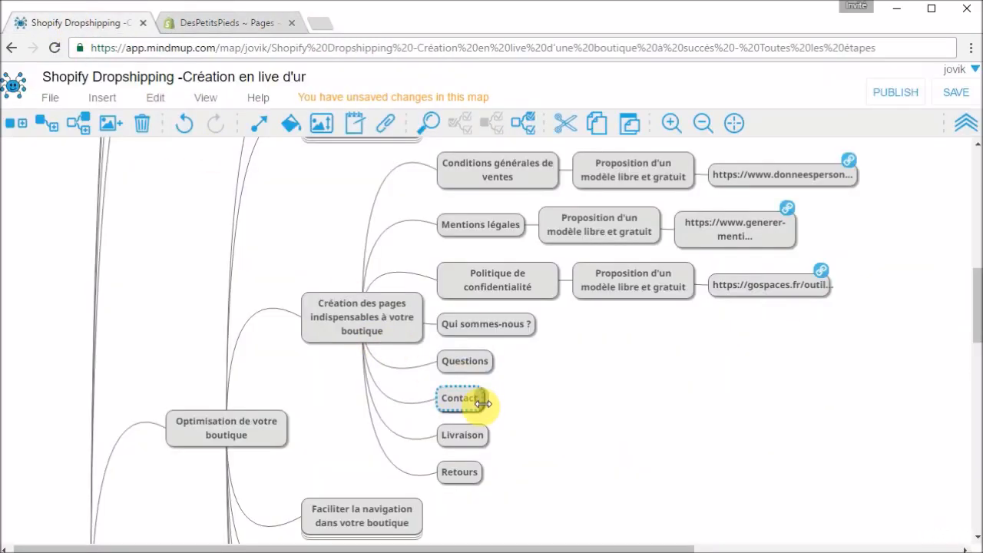
left_click(248, 29)
left_click(91, 179)
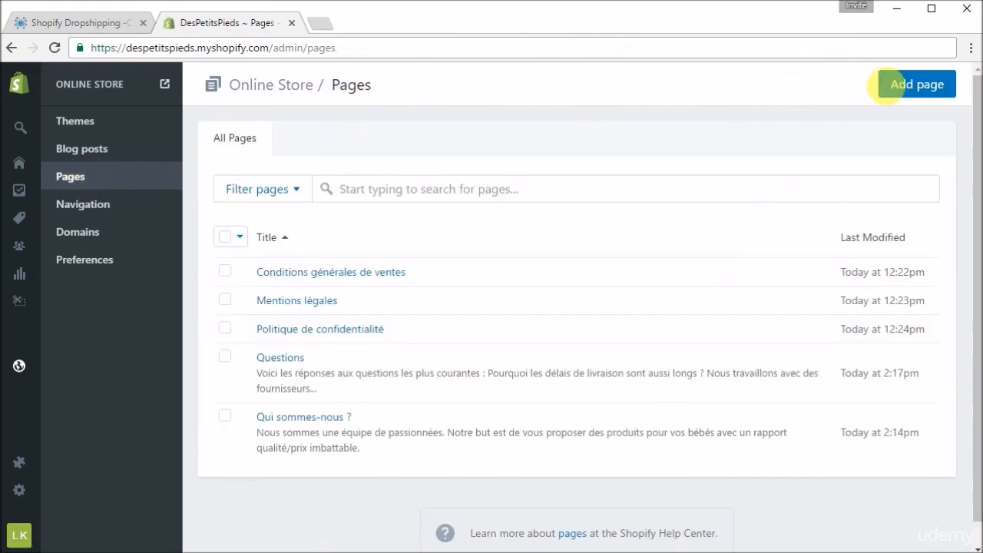
left_click(917, 87)
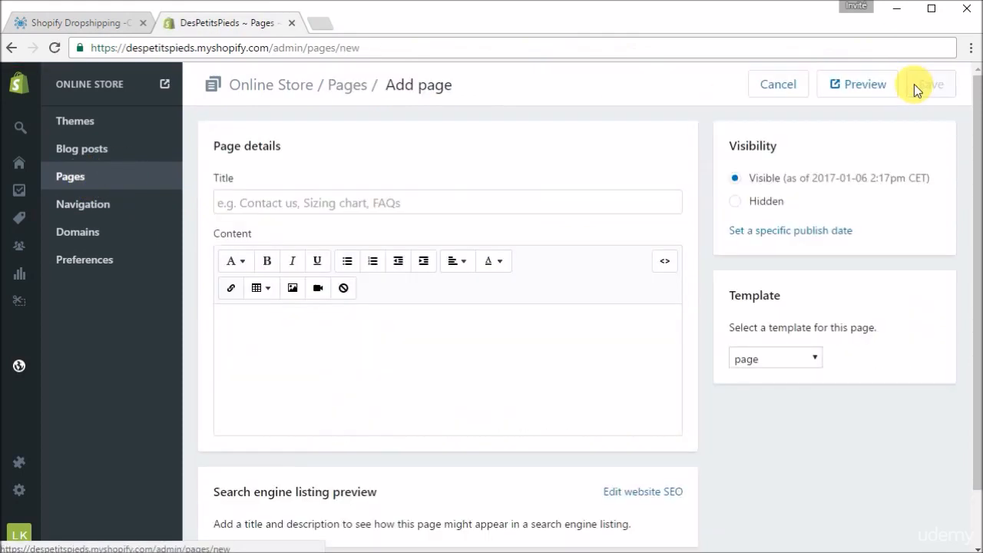
left_click(475, 203)
type("Cont")
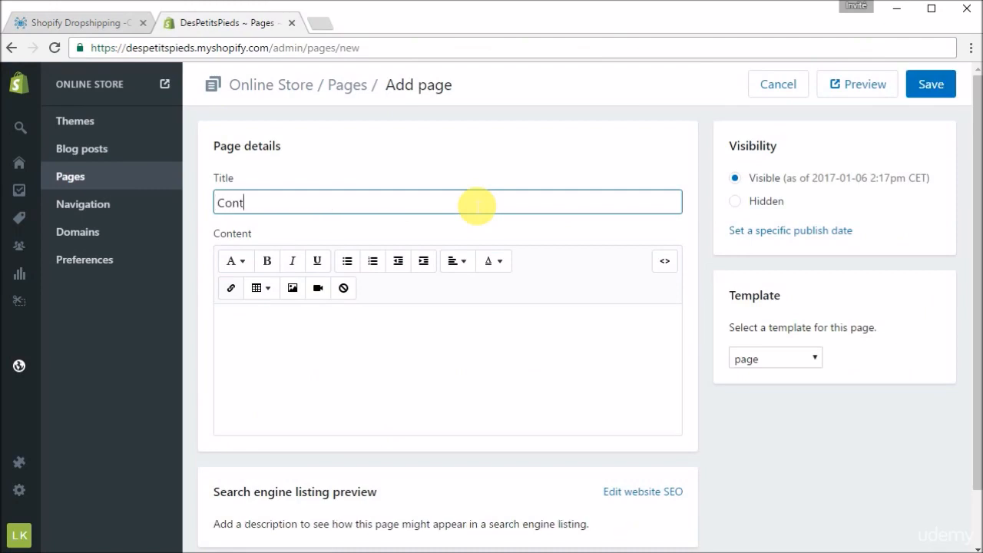
type("act")
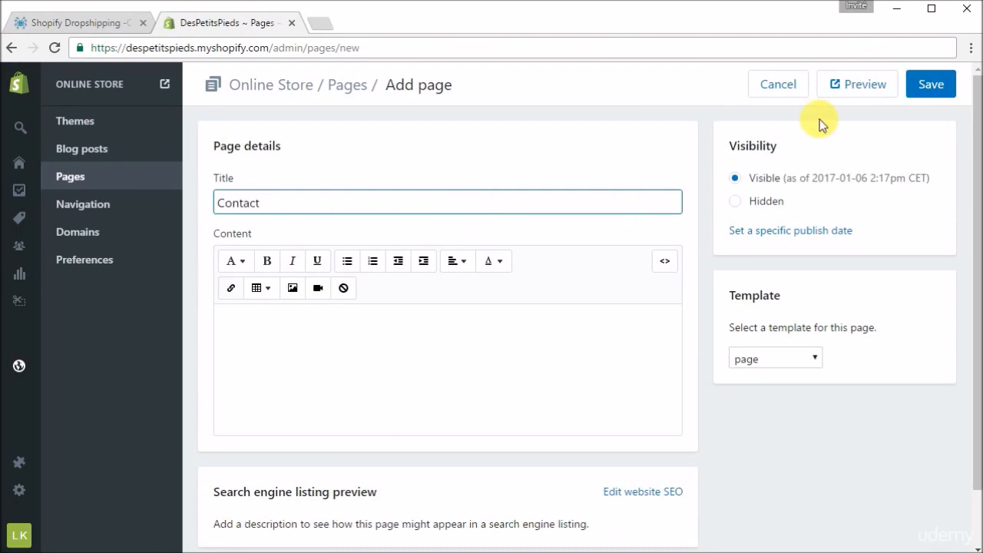
- Copy the Contact sentence and support e-mail from notifications.docx into the Shopify page content, and save the page
left_click(896, 8)
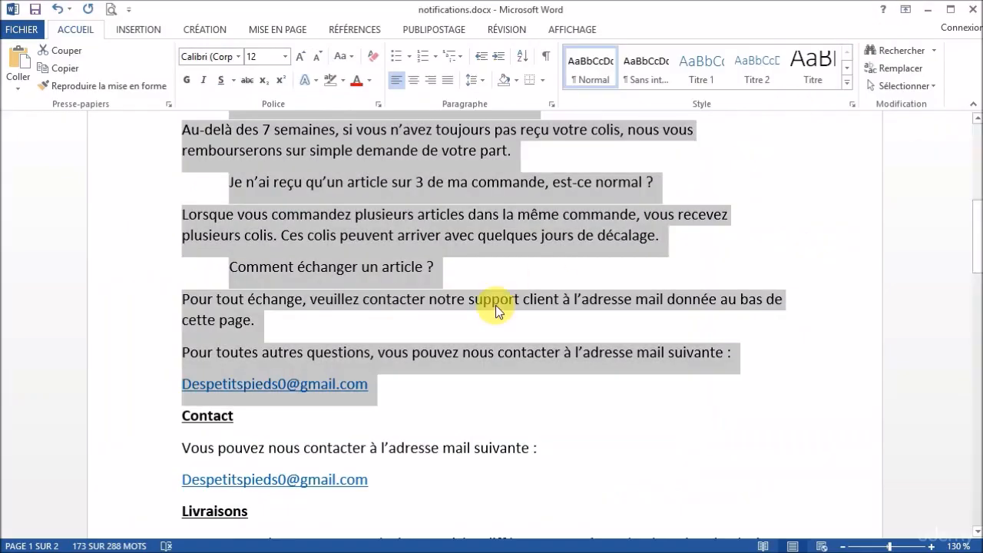
left_click(495, 305)
scroll(497, 309, "down", 3)
left_click_drag(368, 328, 190, 311)
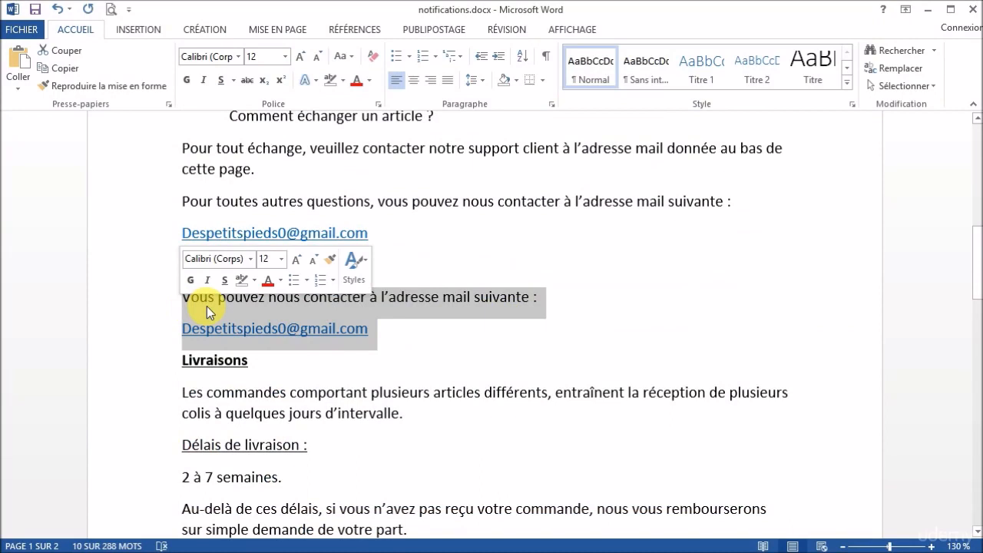
right_click(207, 305)
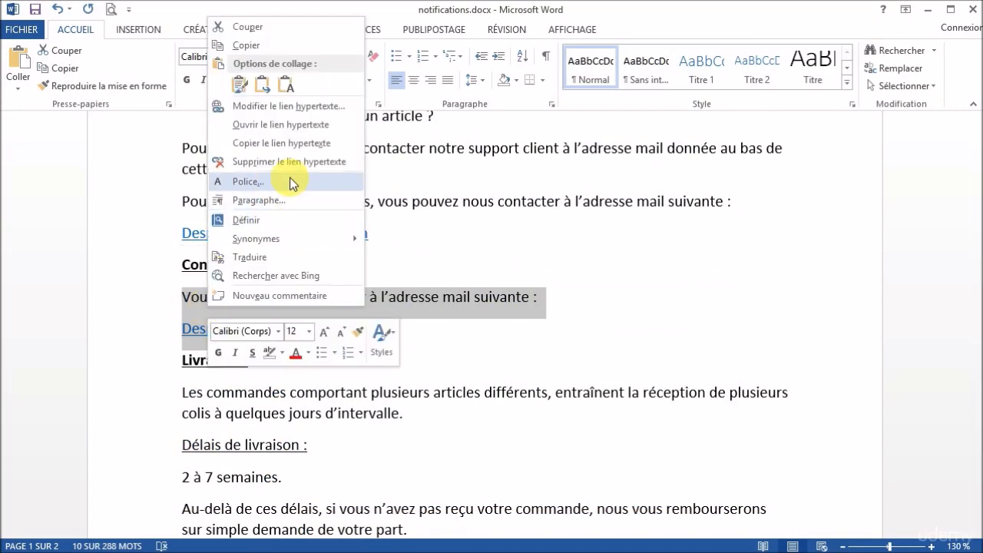
left_click(265, 44)
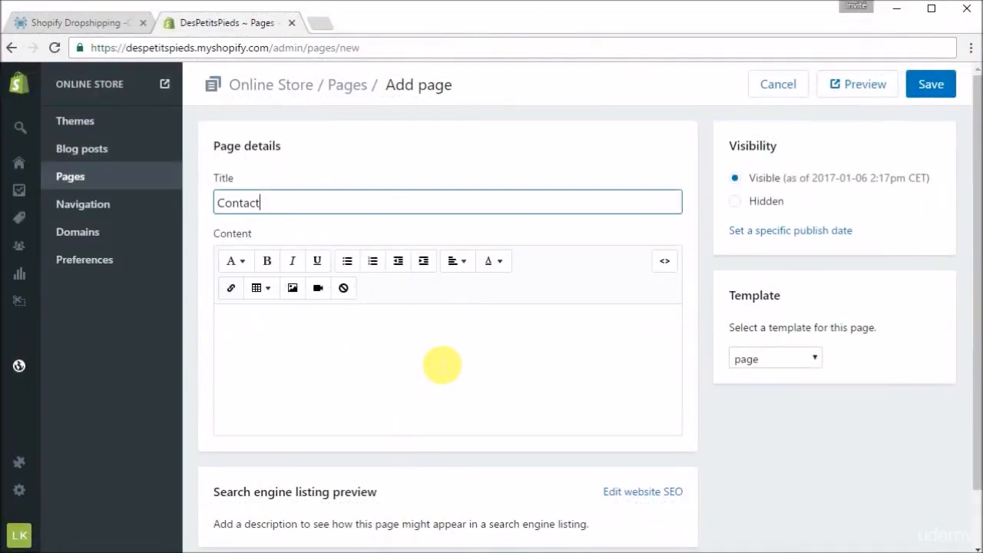
left_click(441, 365)
key("ctrl+v")
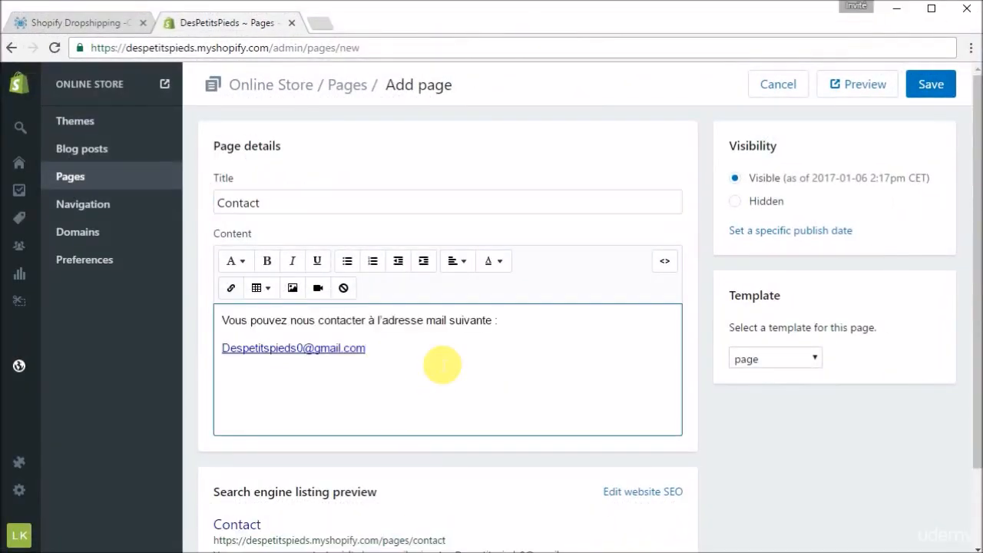
left_click(929, 85)
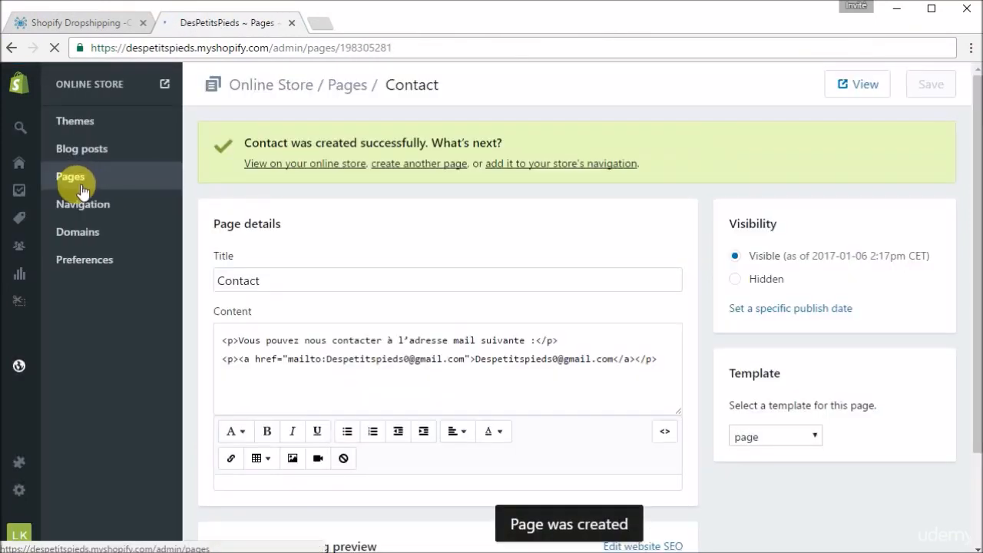
- Select the Livraison topic in the MindMup map, and create a new Shopify page titled "Livraisons"
left_click(82, 184)
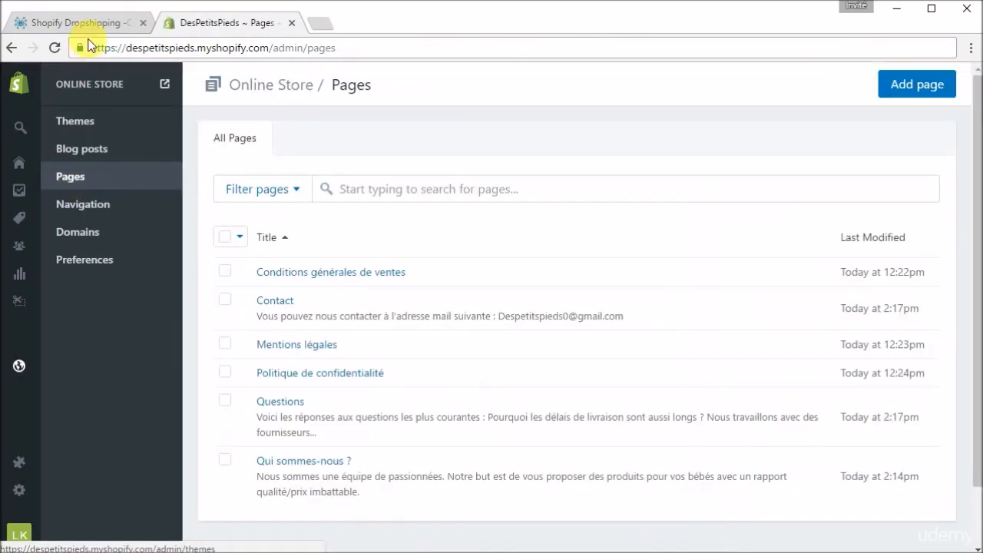
left_click(92, 29)
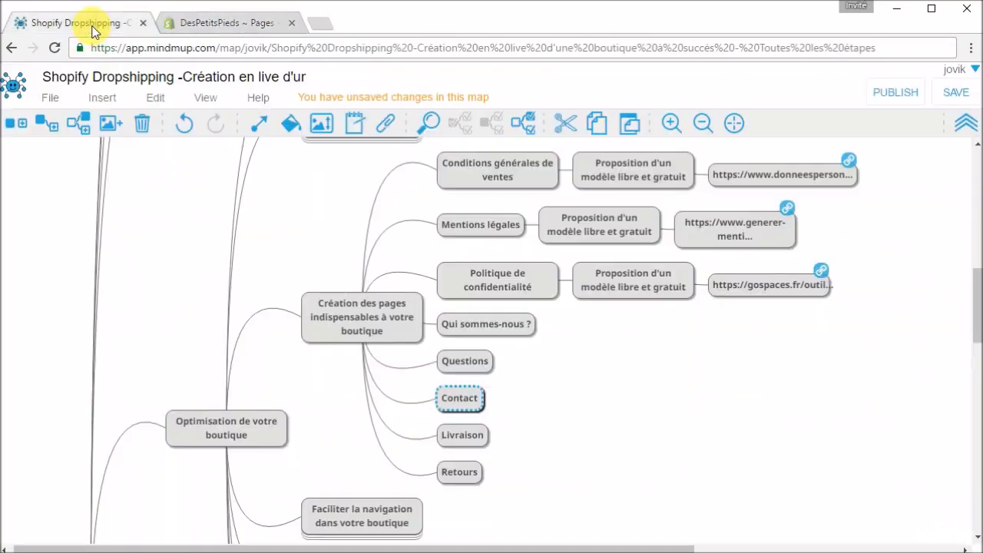
left_click(473, 443)
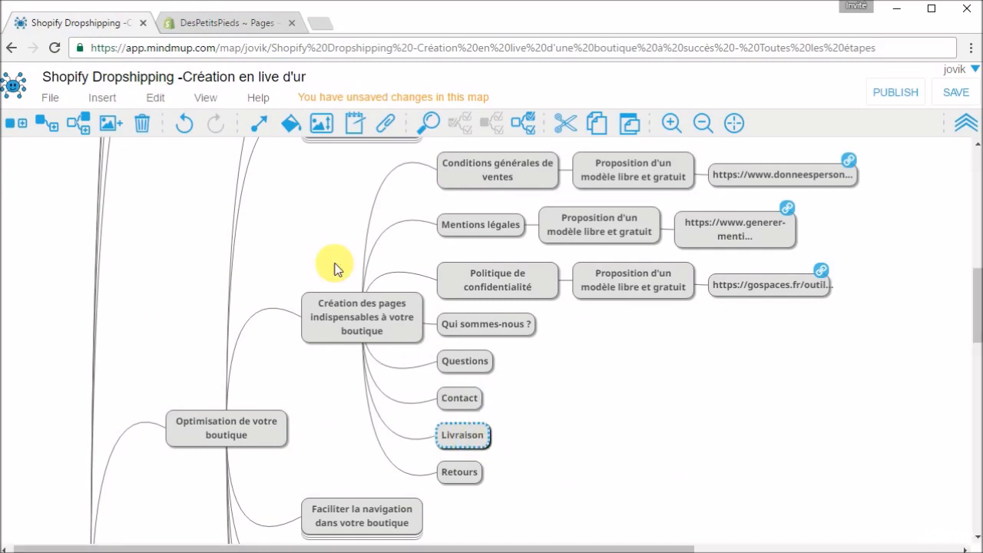
left_click(248, 26)
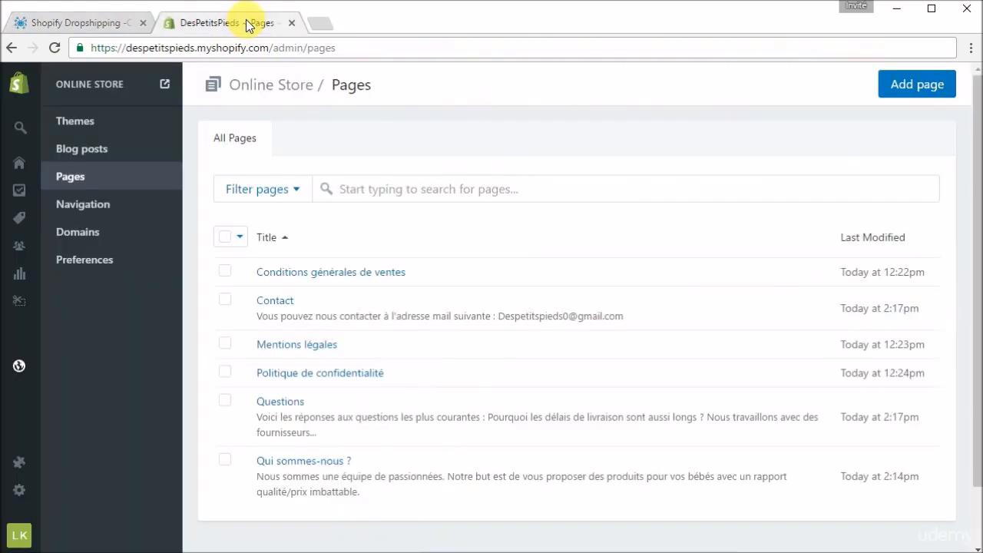
left_click(936, 86)
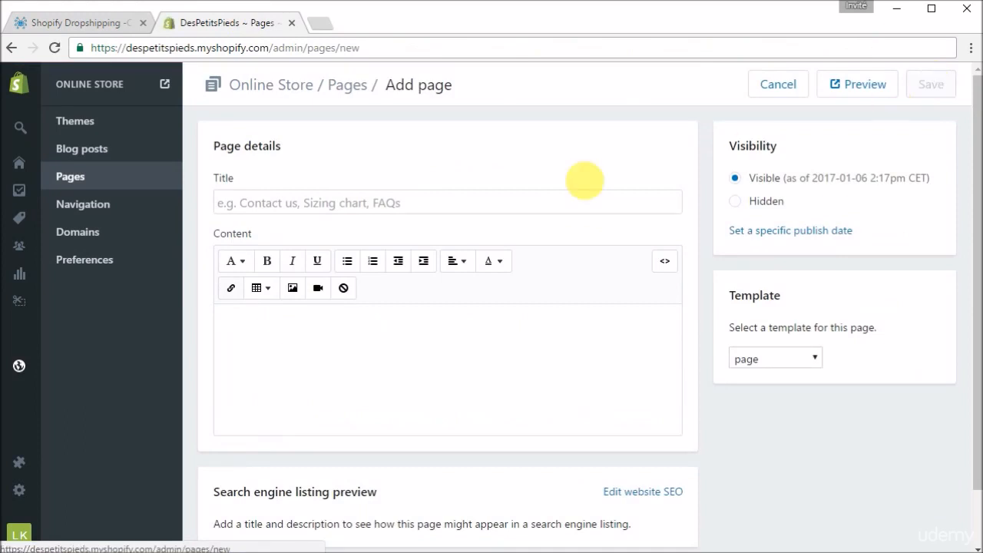
left_click(453, 209)
type("Livraisons")
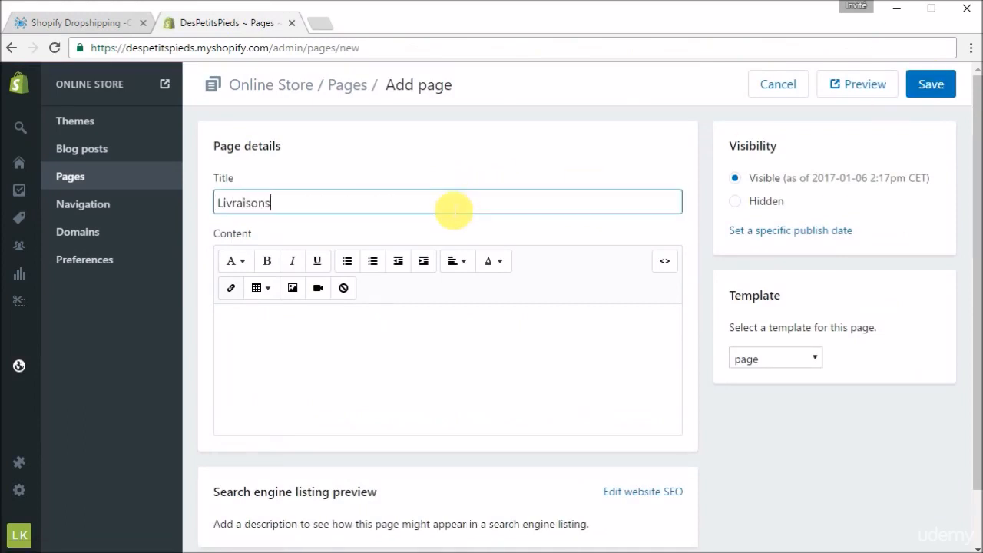
- Copy the Livraisons text from "Les commandes comportant" through the support e-mail in notifications.docx into the Shopify page content
left_click(435, 386)
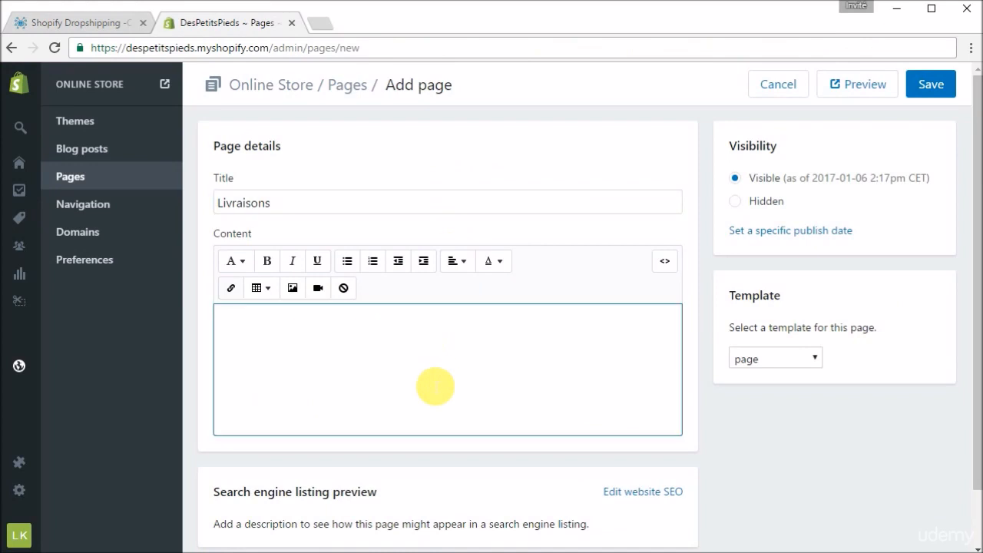
left_click(895, 9)
scroll(529, 340, "down", 4)
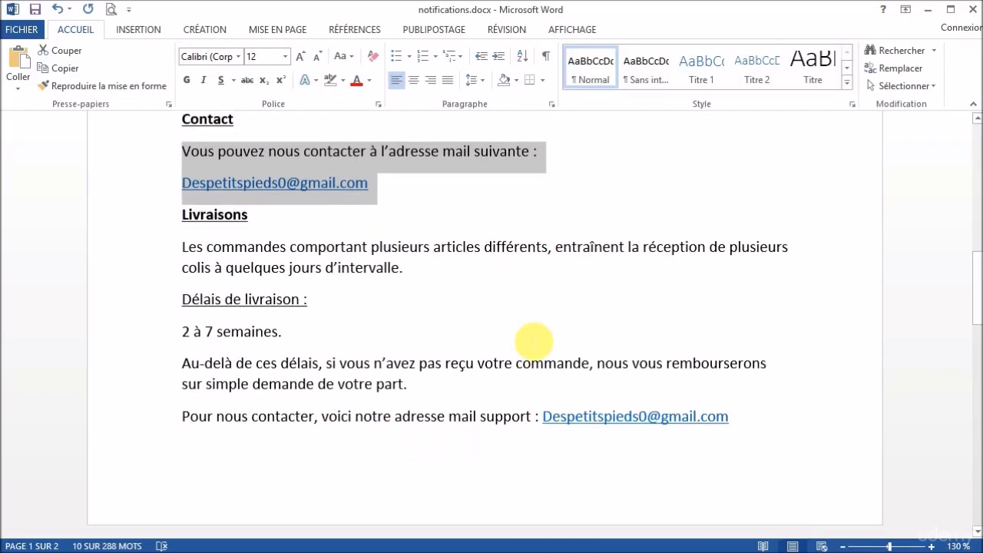
left_click_drag(737, 391, 184, 223)
key("ctrl+c")
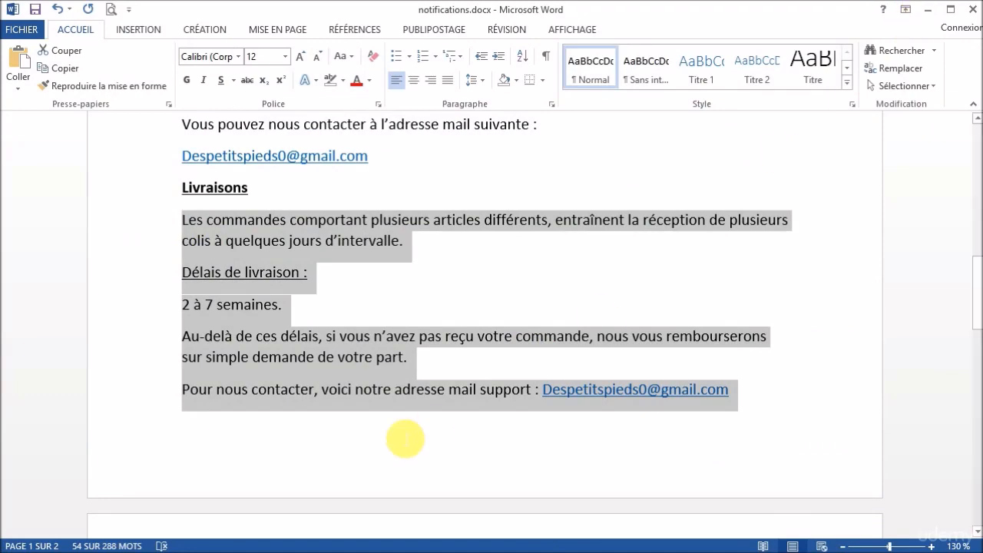
left_click(430, 546)
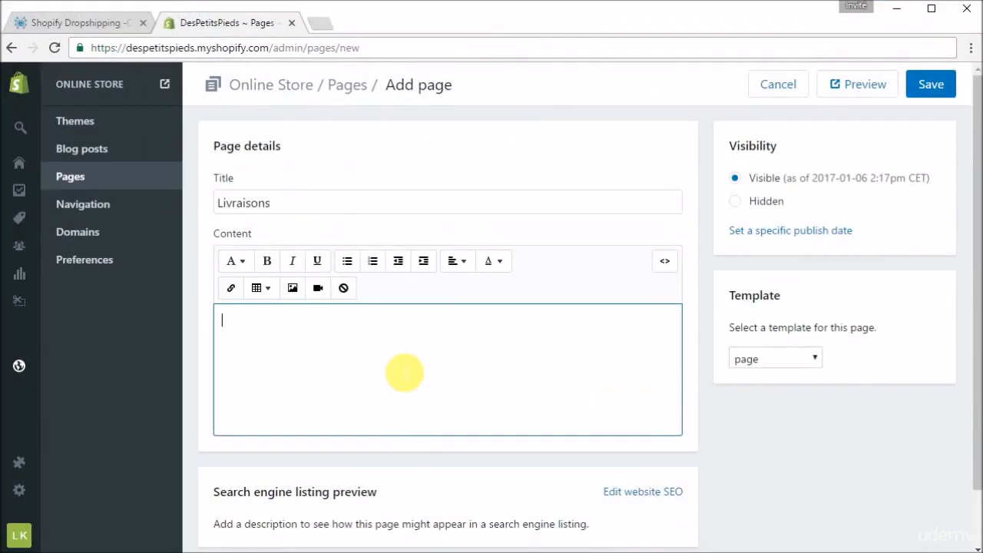
key("ctrl+v")
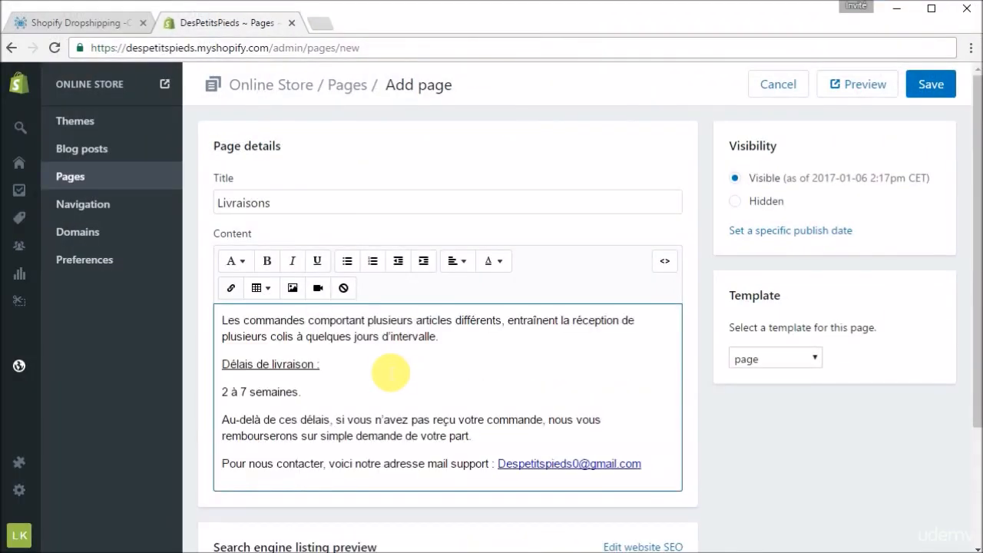
- Review the delivery text down to the search engine preview and save the Livraisons page
left_click(469, 376)
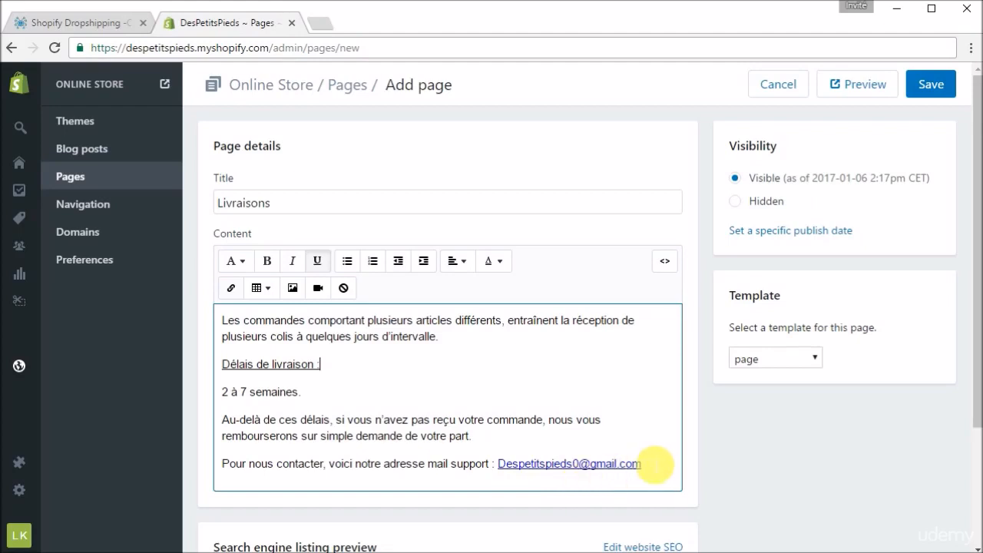
scroll(461, 414, "down", 1)
scroll(460, 414, "up", 1)
left_click(927, 86)
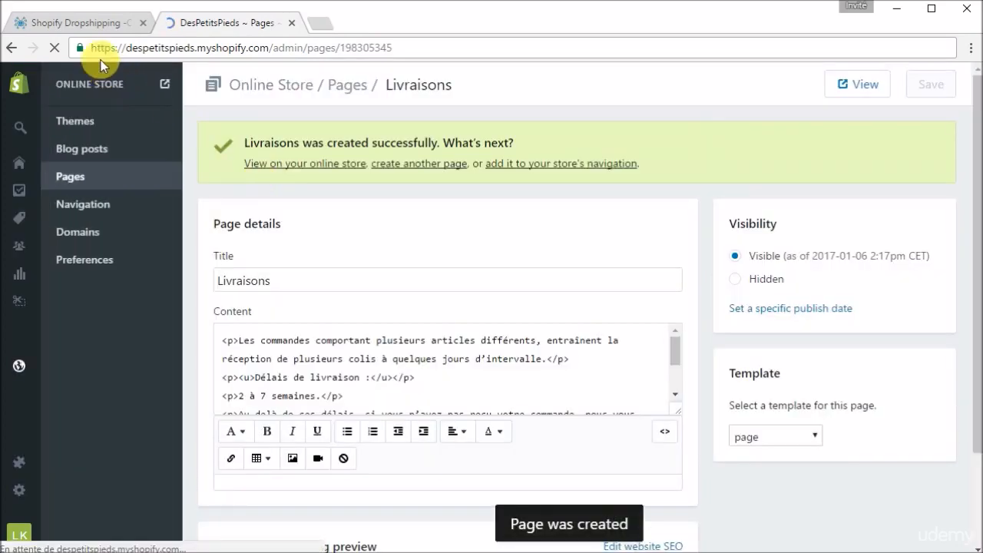
- Select the Retours topic in the MindMup map, and create a new Shopify page titled "Retours"
left_click(91, 26)
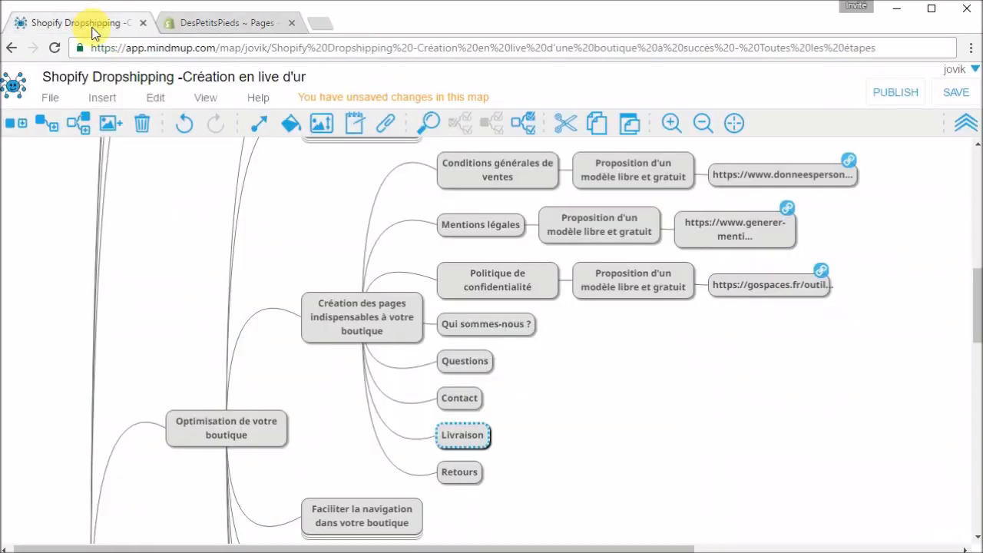
left_click(461, 475)
left_click(205, 22)
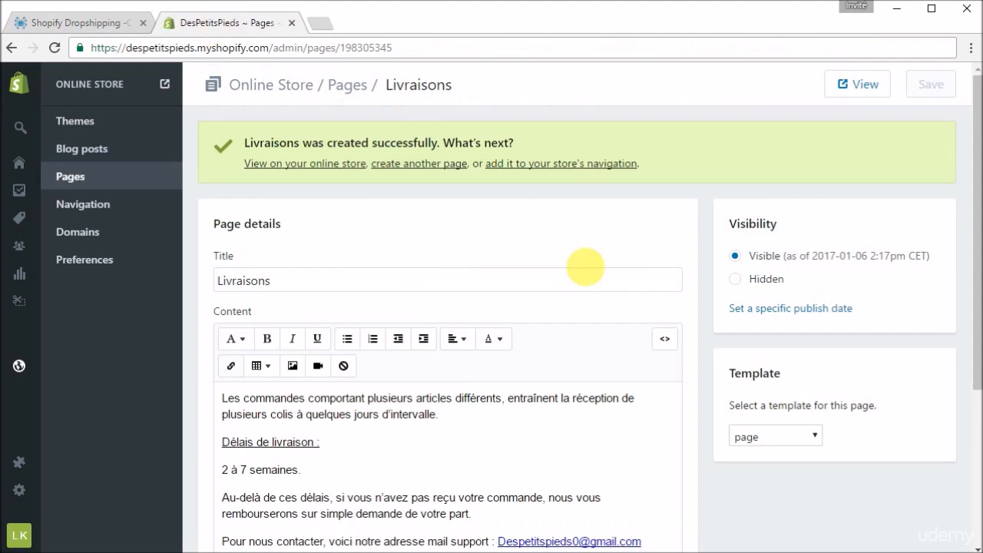
left_click(138, 192)
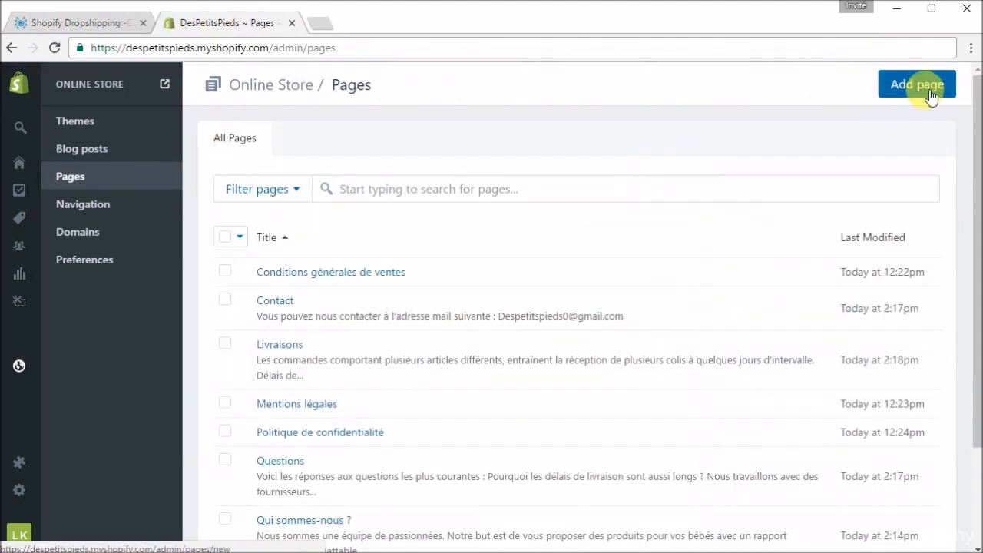
left_click(922, 86)
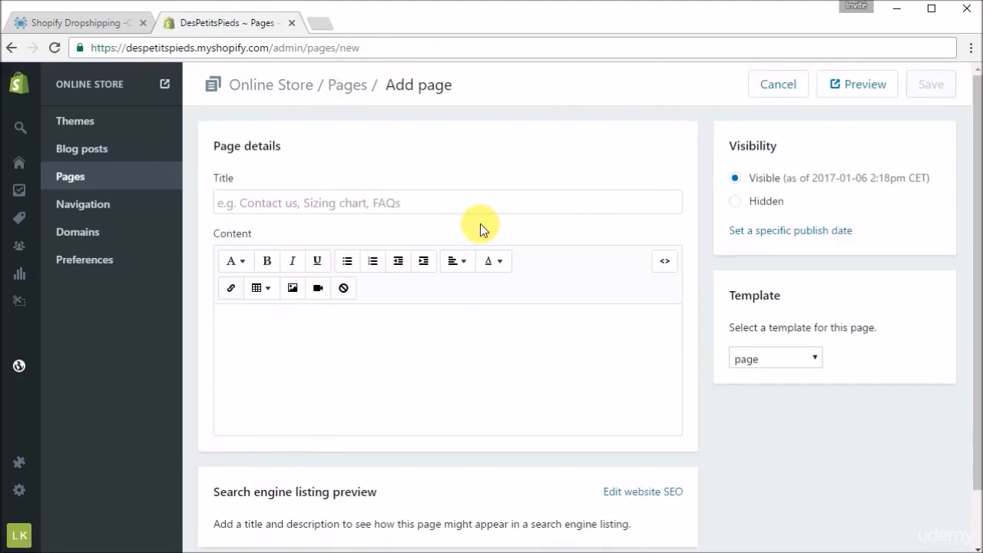
left_click(490, 211)
type("Retours")
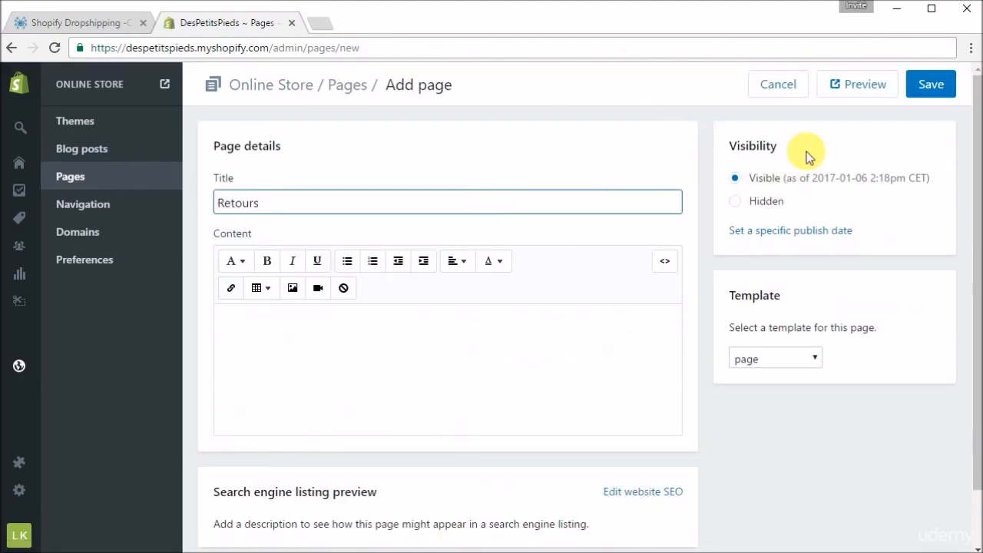
- Copy the Retours text from "Avant tout retour" through "brefs délais." in notifications.docx into the Shopify page content, and save the page
left_click(892, 10)
scroll(482, 377, "down", 3)
left_click_drag(564, 375, 195, 309)
key("ctrl+c")
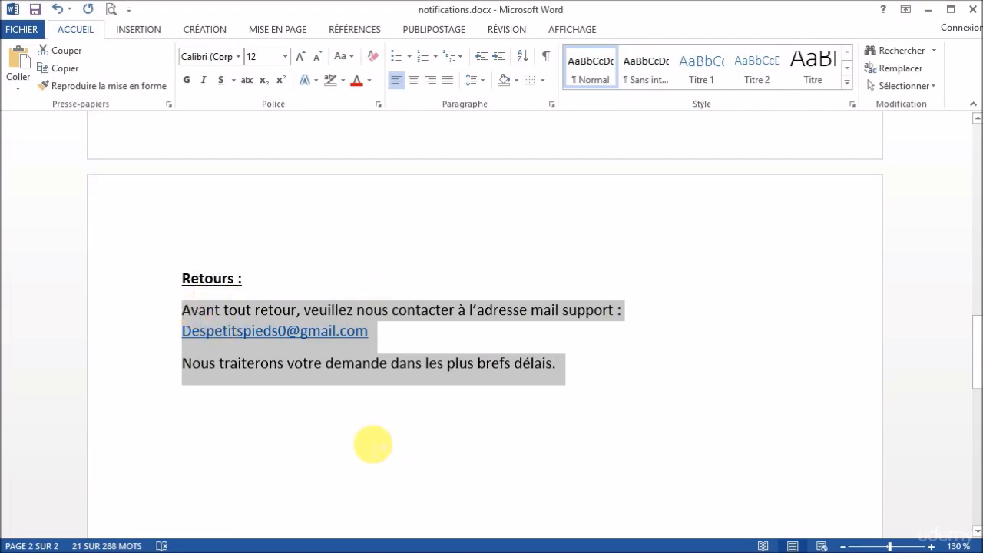
right_click(322, 376)
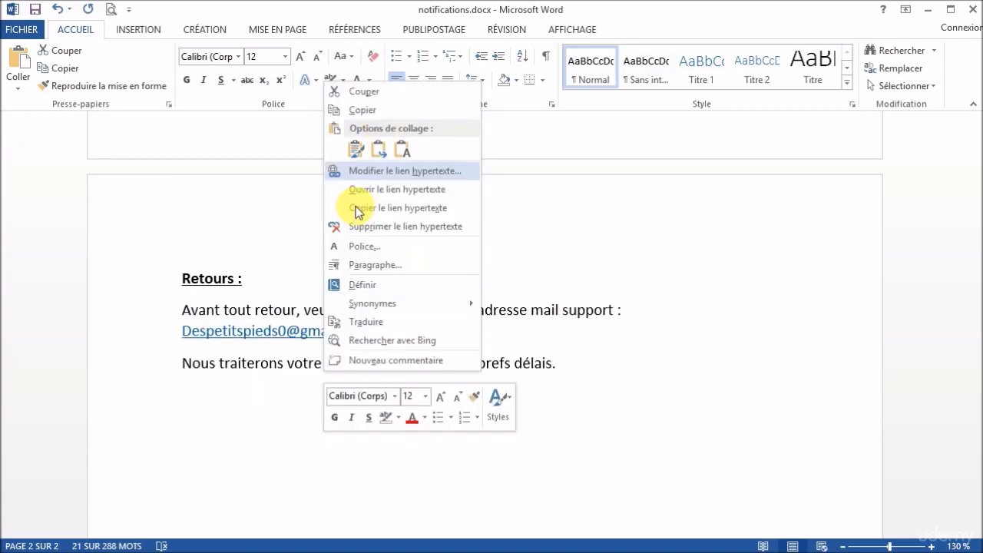
left_click(366, 109)
left_click(375, 498)
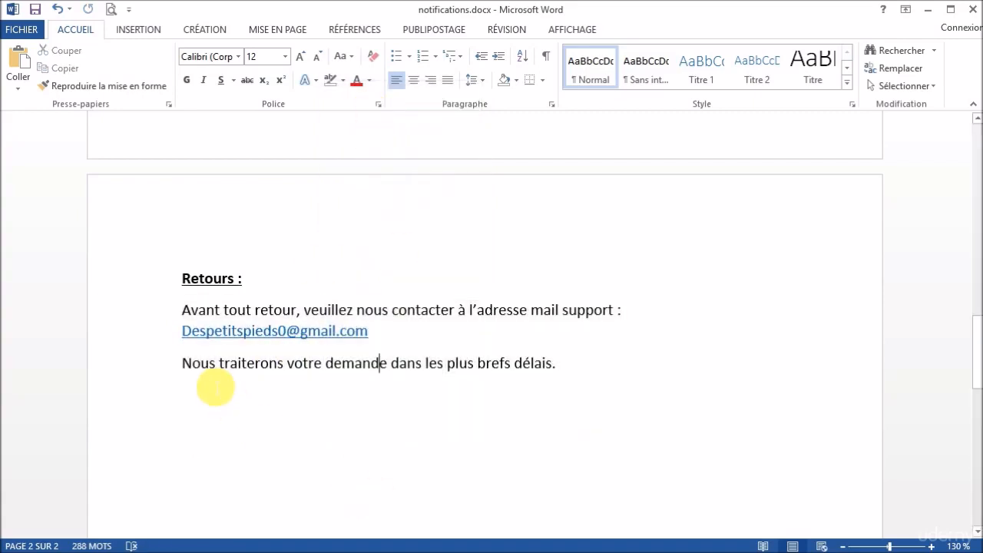
key("alt+Tab")
left_click(352, 352)
key("ctrl+v")
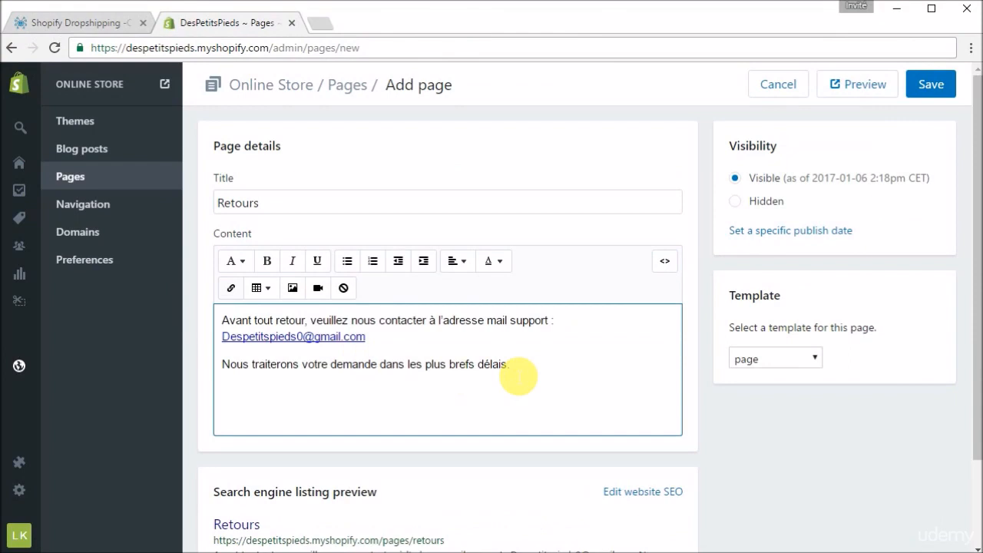
left_click(932, 85)
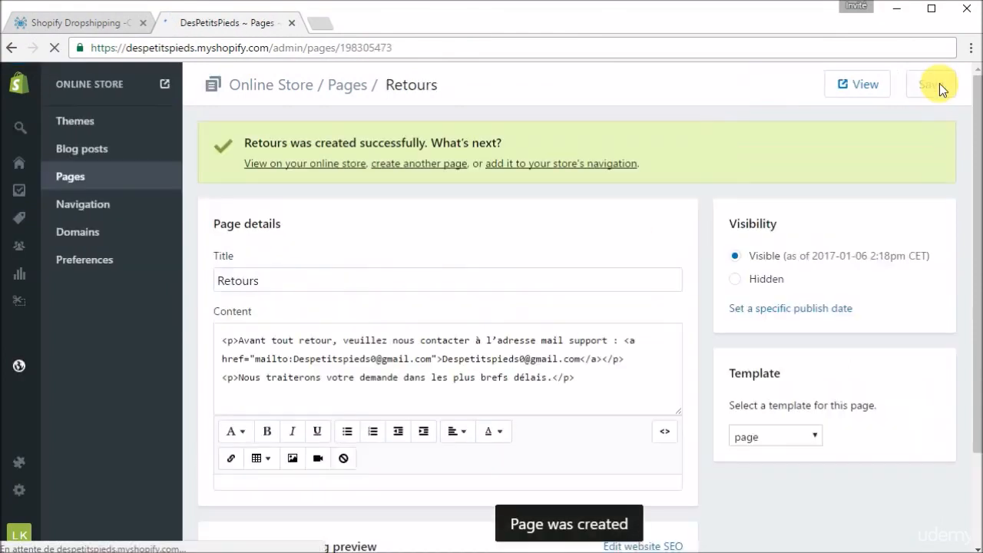
- Review the full list of store pages in Shopify and compare it with the page topics in the MindMup map
left_click(94, 176)
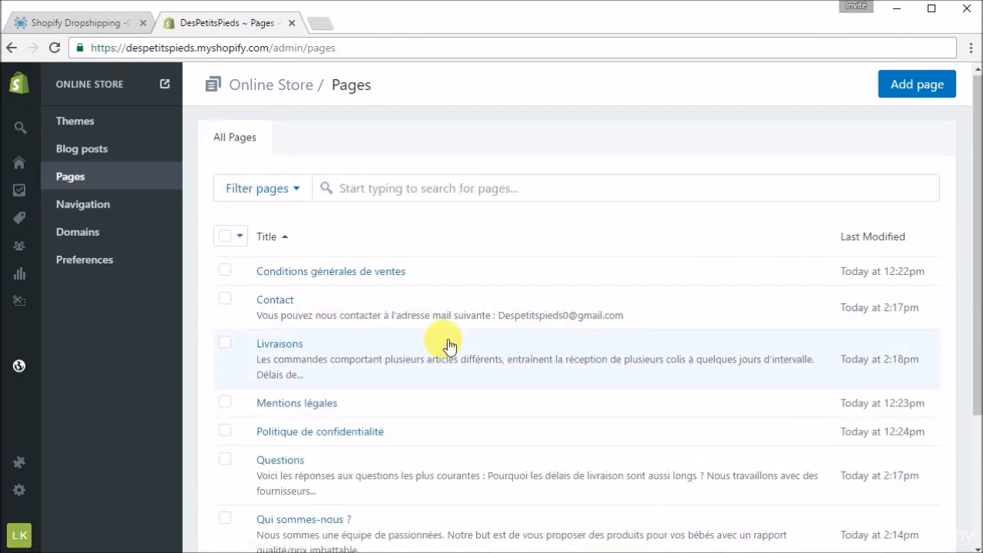
scroll(444, 342, "down", 2)
scroll(446, 343, "up", 1)
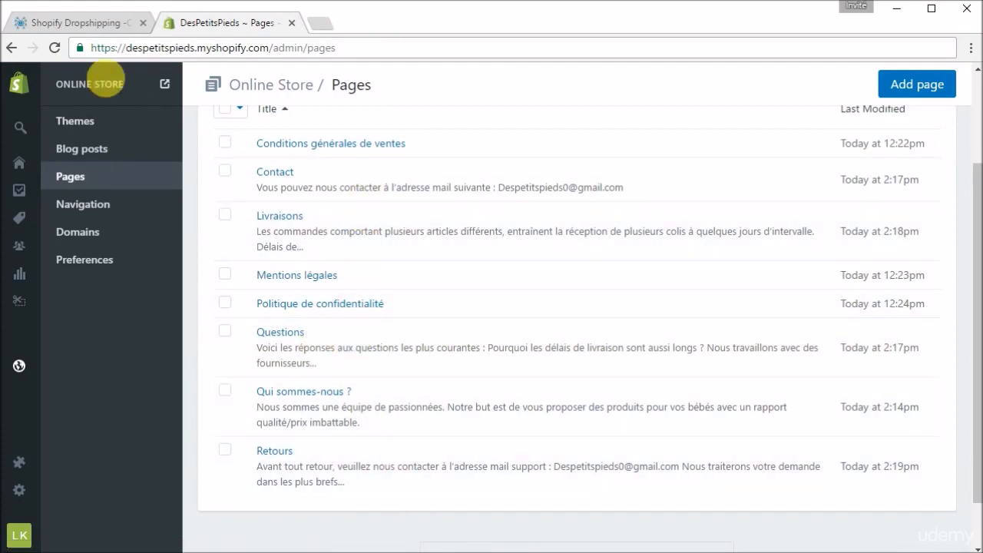
left_click(98, 23)
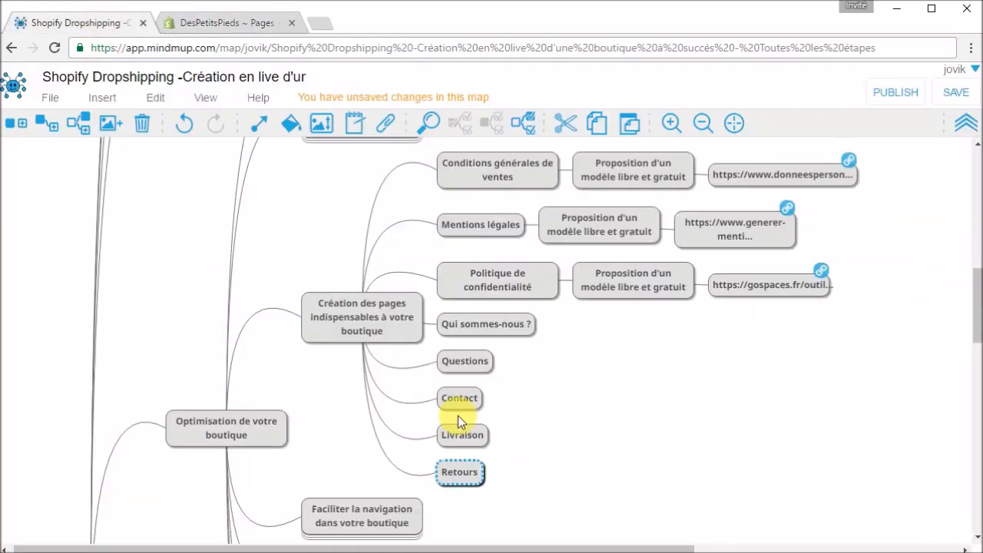